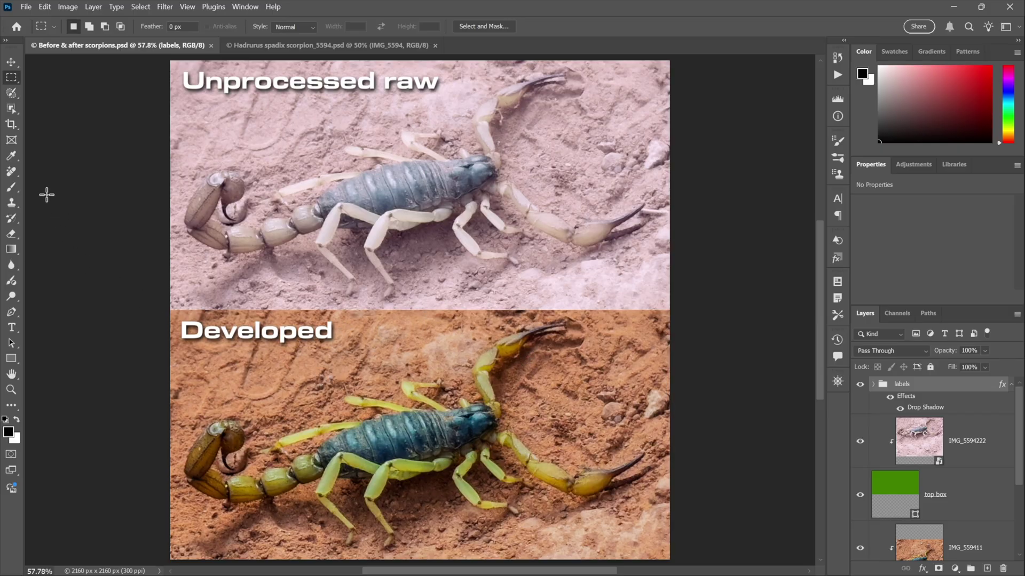
Step: Create a white 2160 × 2160 px, 300 ppi document from the Art & Illustration presets
left_click(26, 8)
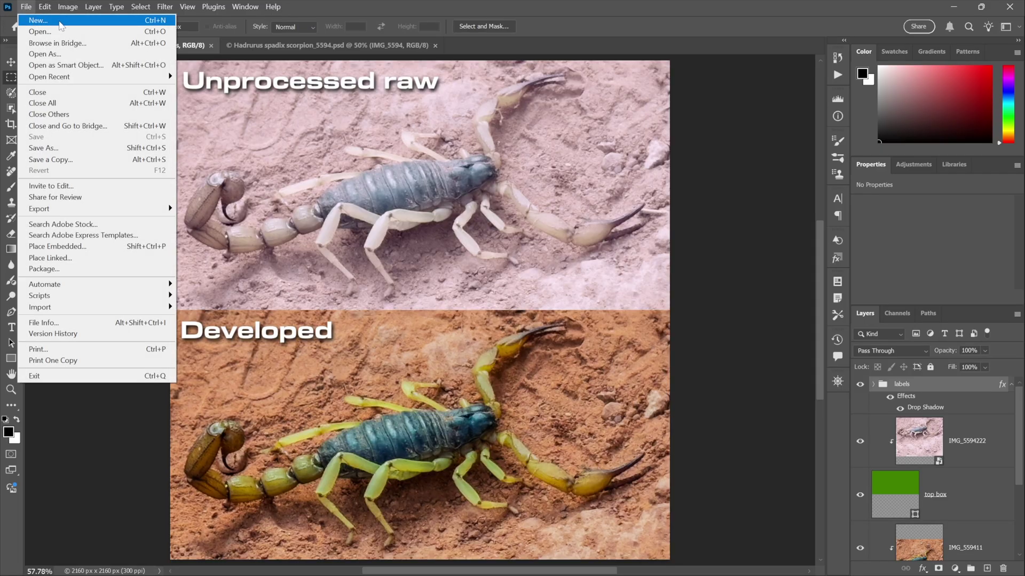
left_click(59, 21)
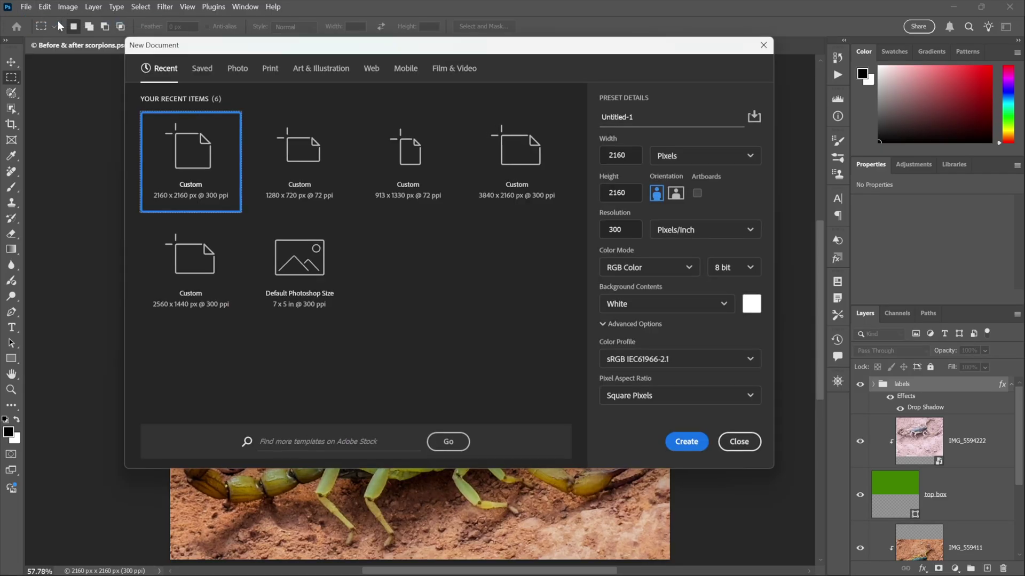
left_click(309, 70)
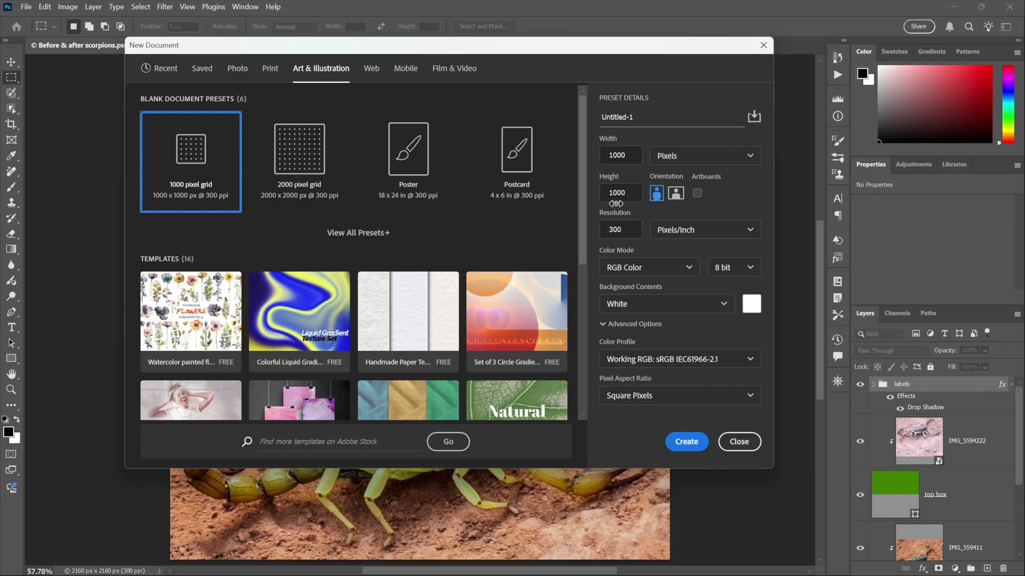
left_click(624, 154)
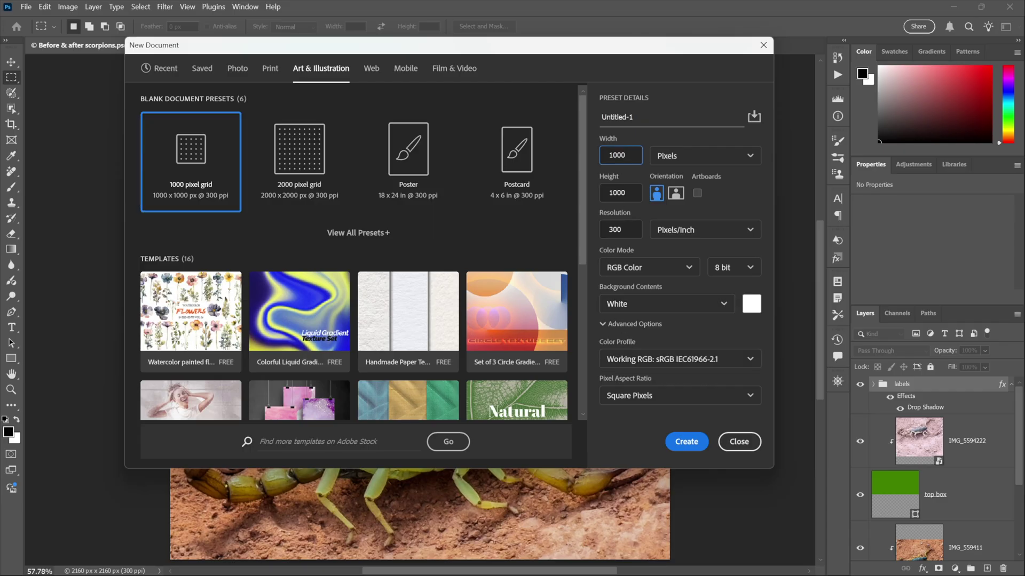
key("BackSpace")
key("BackSpace")
type("80*2")
key("Tab")
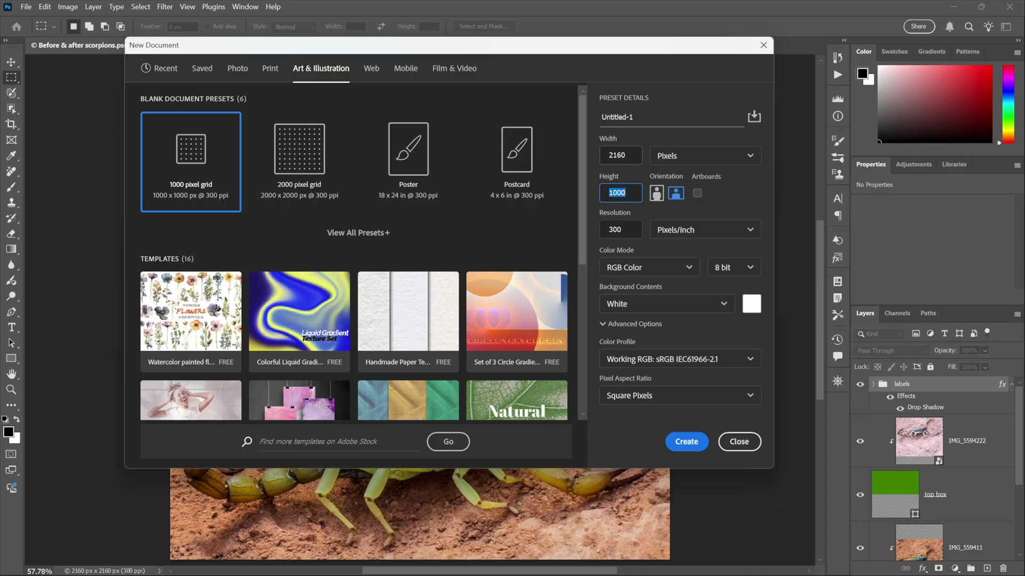
type("2160")
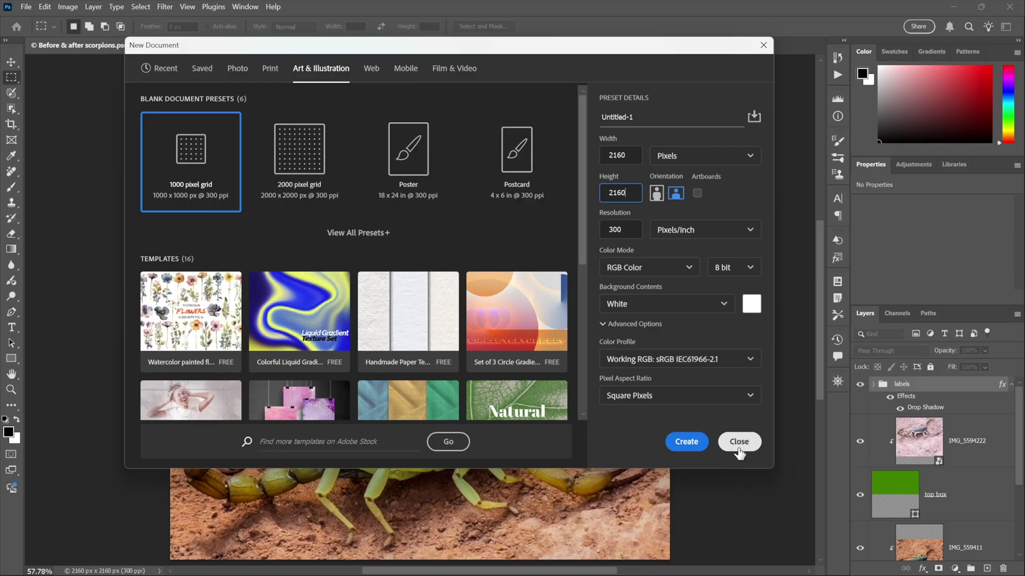
left_click(683, 448)
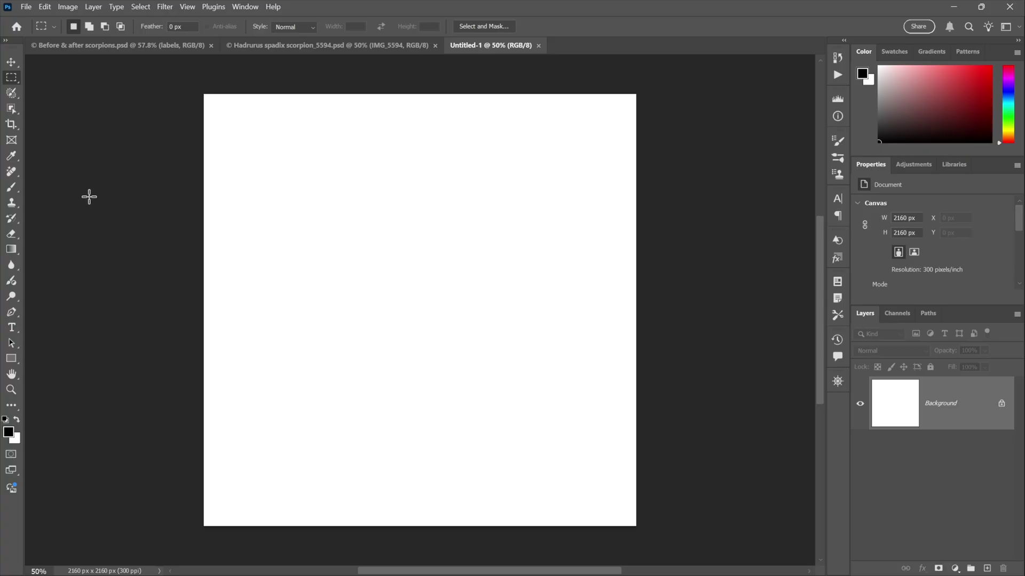
Step: Check the Before & after composite, then add a 2160 × 1080 px rectangle to Untitled-1
left_click(111, 45)
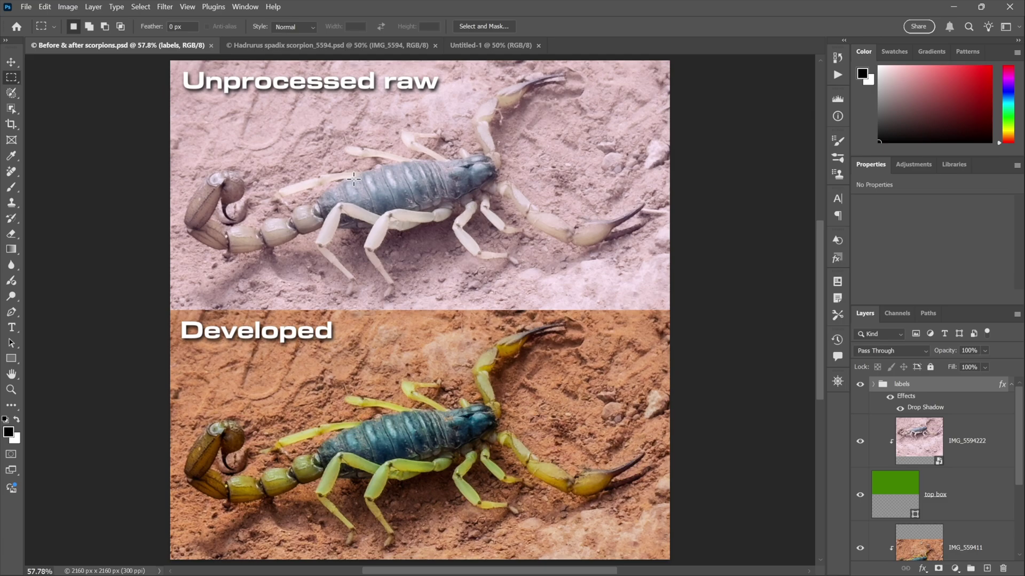
left_click(465, 47)
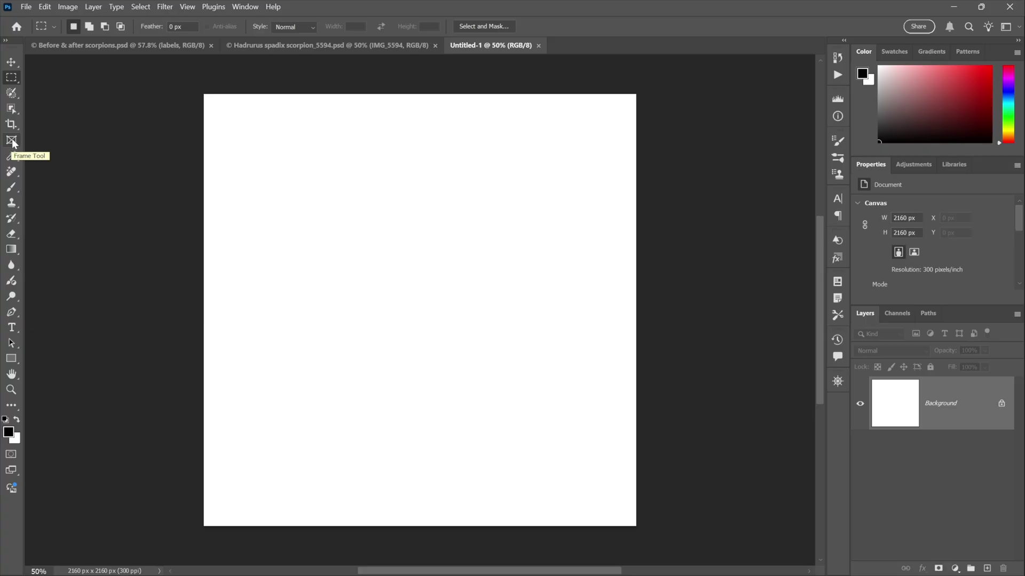
left_click(12, 358)
left_click(259, 165)
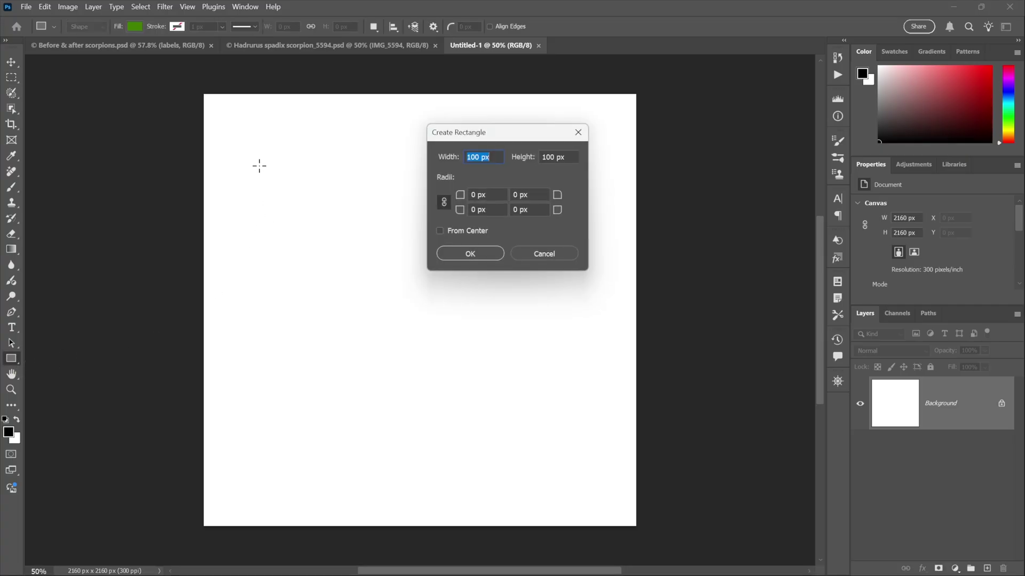
type("2160")
key("Tab")
type("1080")
key("Tab")
left_click(449, 257)
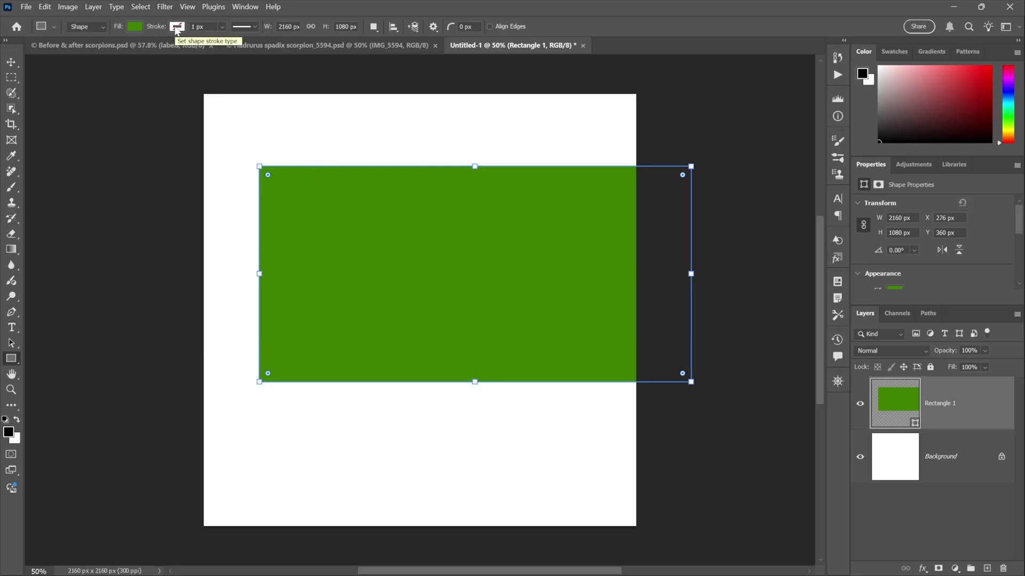
left_click(121, 44)
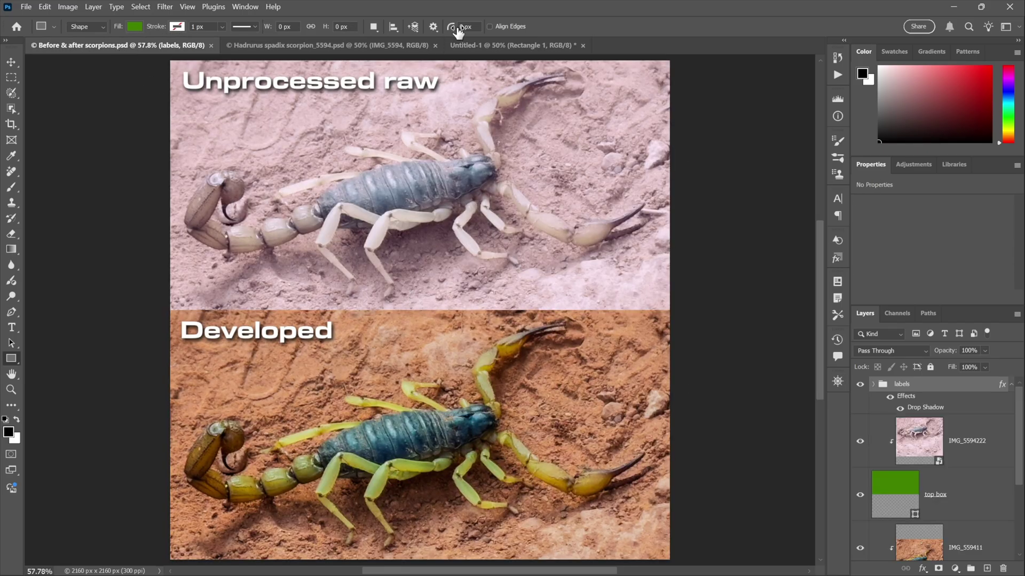
left_click(468, 46)
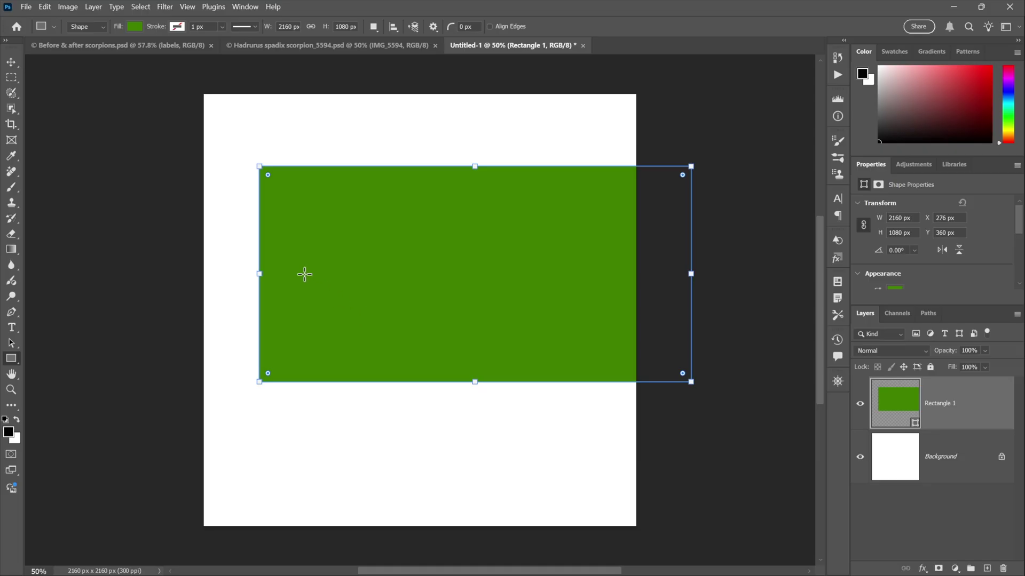
Step: Move the green rectangle to the canvas top and rename its layer 'top'
left_click(12, 343)
left_click_drag(348, 238, 296, 166)
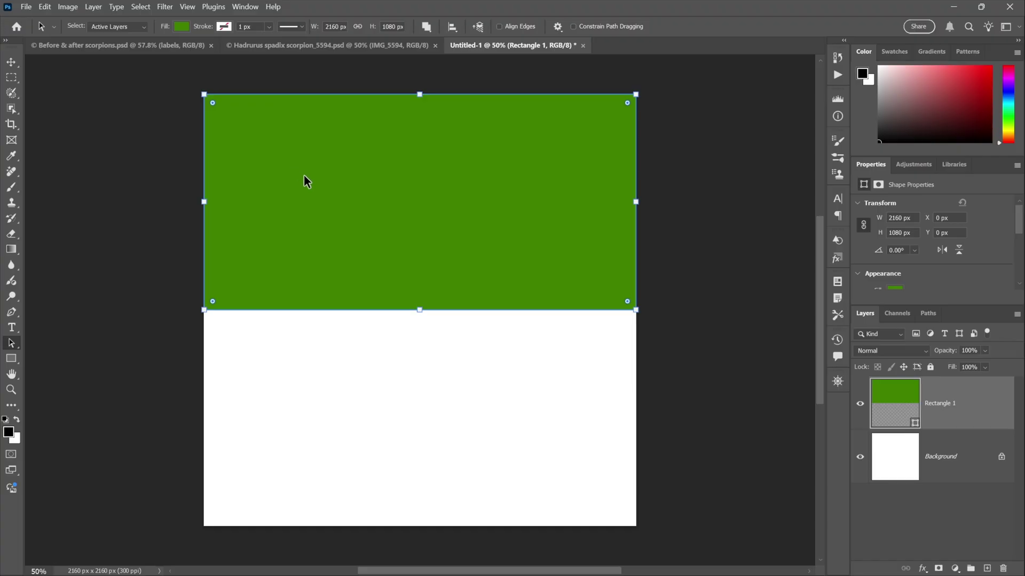
double_click(942, 403)
type("top")
key("Return")
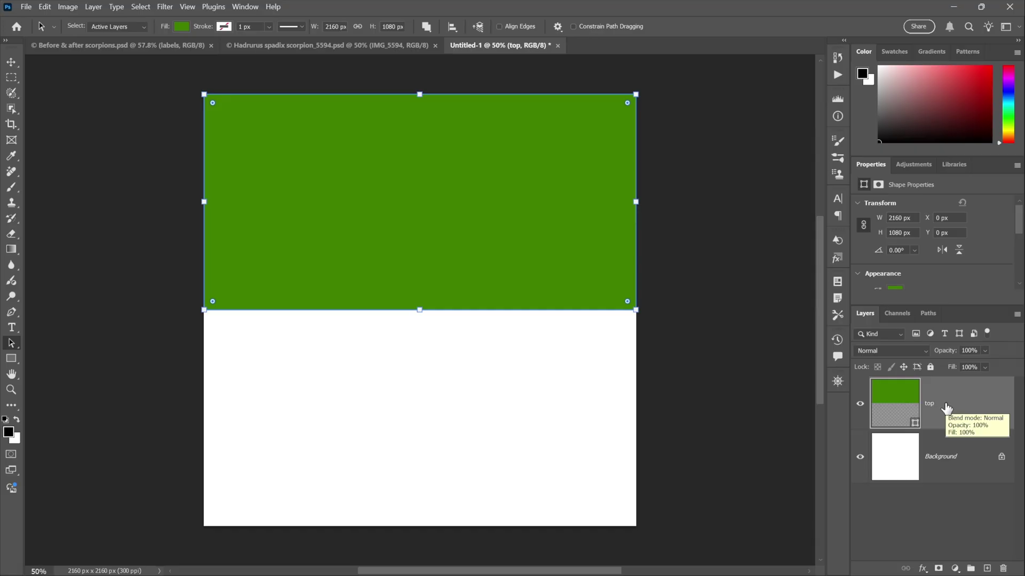
Step: Duplicate the rectangle, name the copy 'bottom', and move it into the lower half
key("ctrl+j")
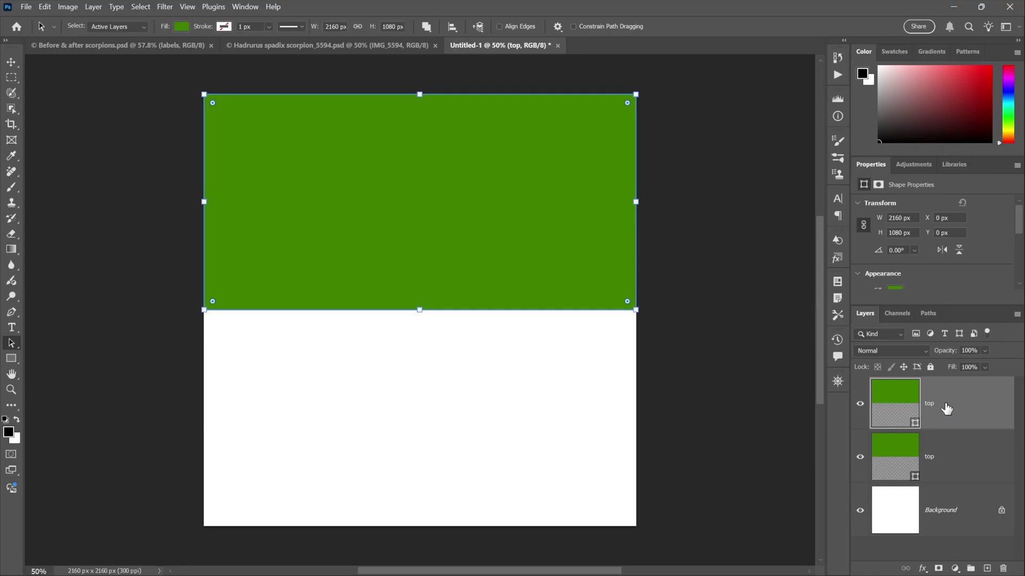
double_click(928, 457)
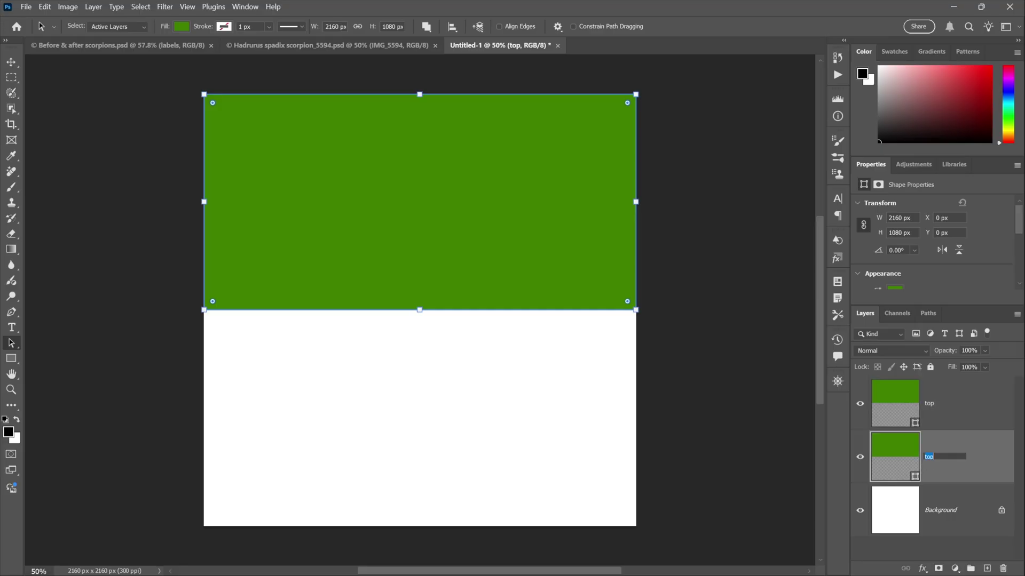
type("bottom")
key("Return")
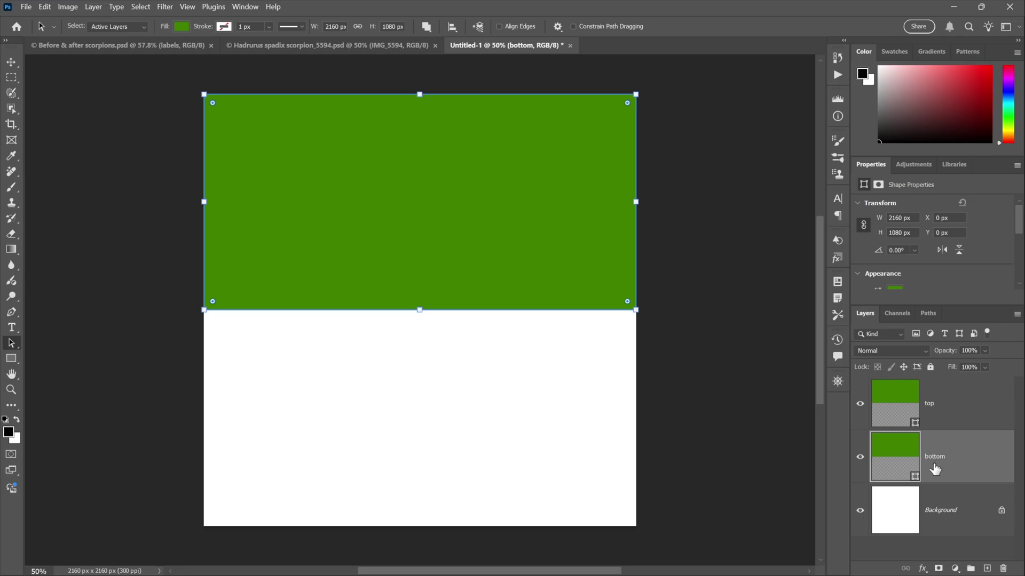
left_click_drag(520, 269, 492, 446)
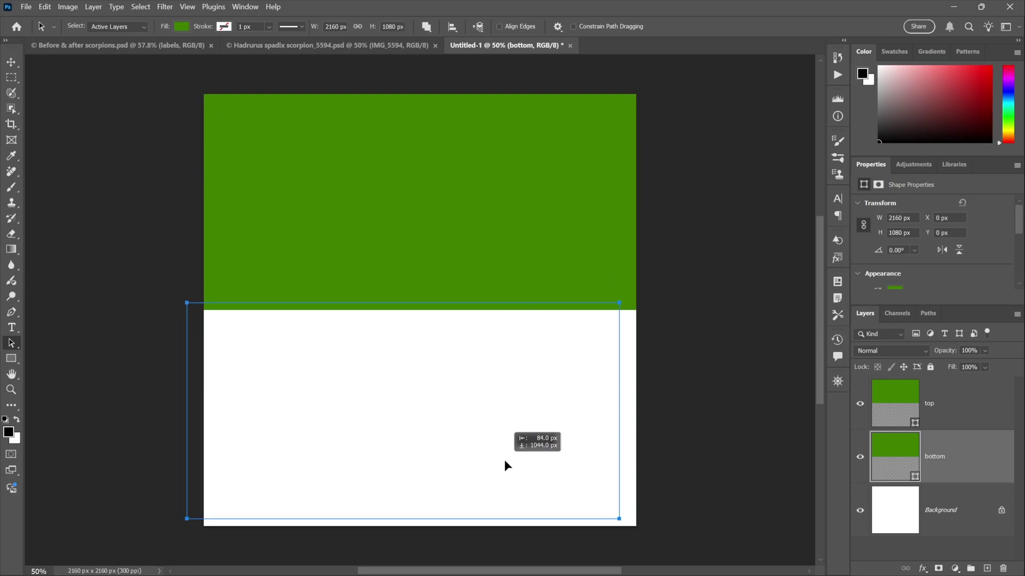
mouse_move(505, 461)
left_mouse_down()
mouse_move(518, 468)
mouse_move(508, 466)
left_mouse_up()
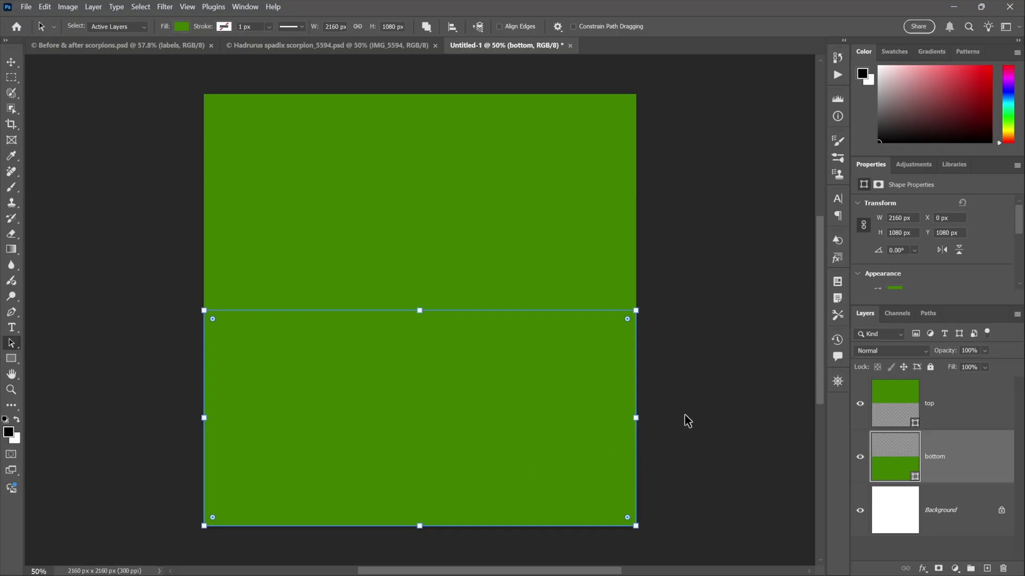
Step: Fill the bottom rectangle with dark red #800000 and reselect the top layer
double_click(890, 471)
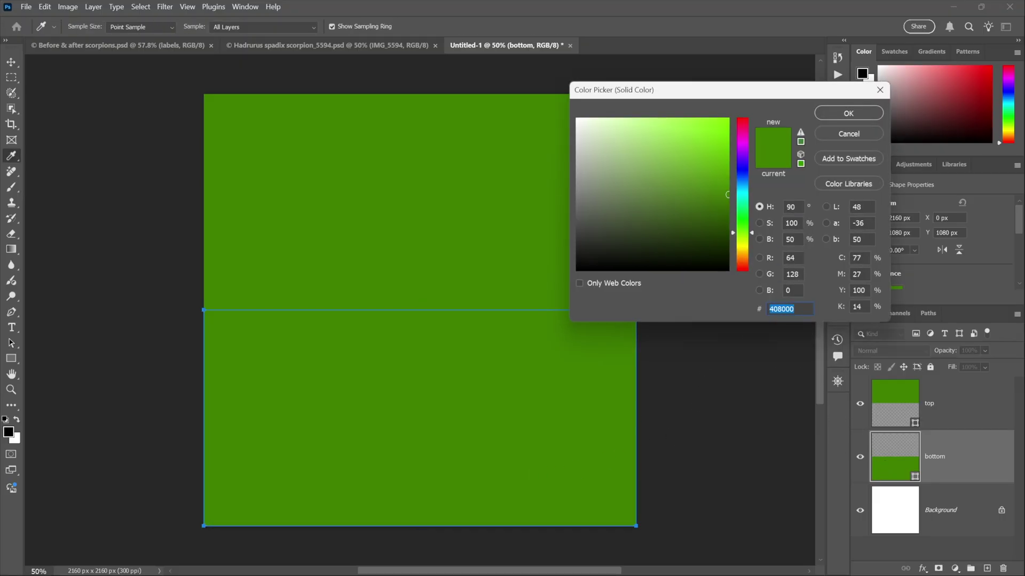
type("800000")
key("Tab")
key("Return")
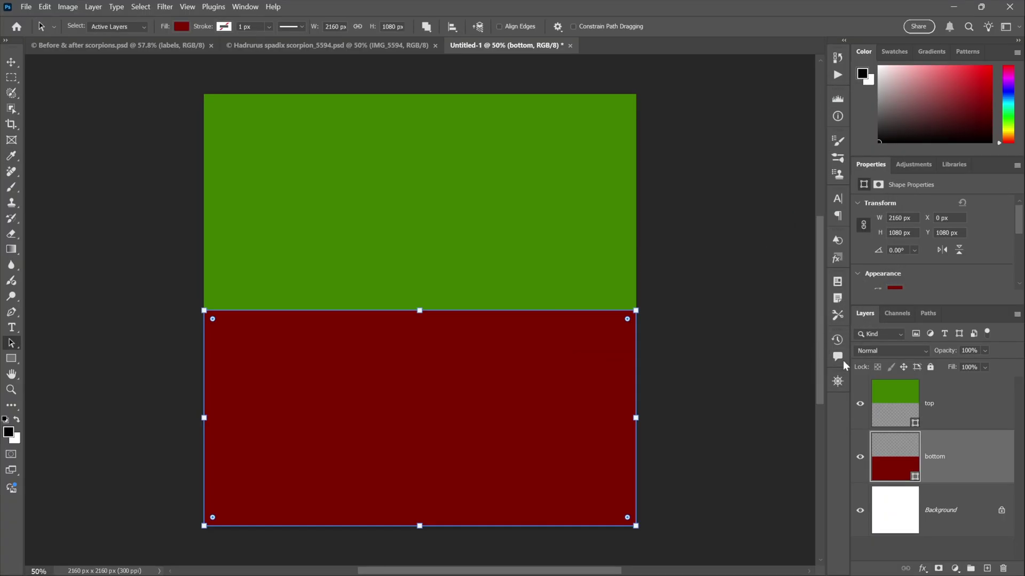
left_click(892, 399)
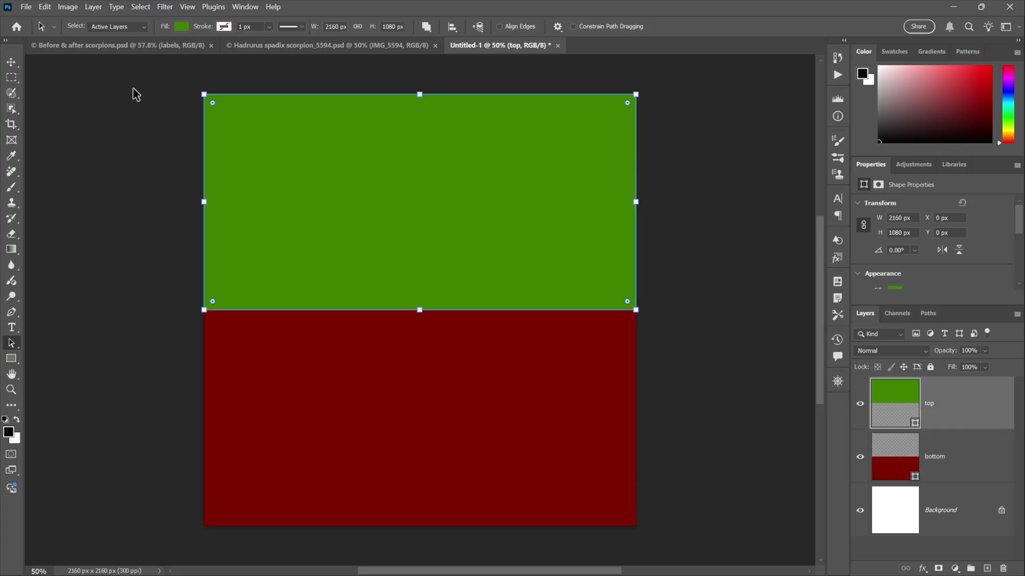
Step: Switch to the Hadrurus spadix scorpion_5594.psd document
left_click(260, 46)
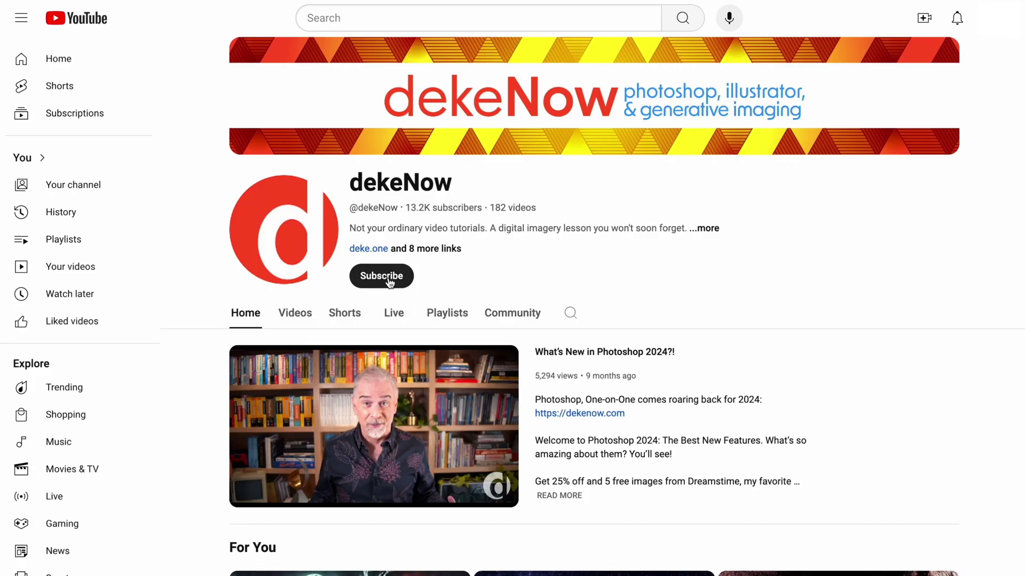
Step: Subscribe to the dekeNow channel and set its notifications to All
left_click(390, 283)
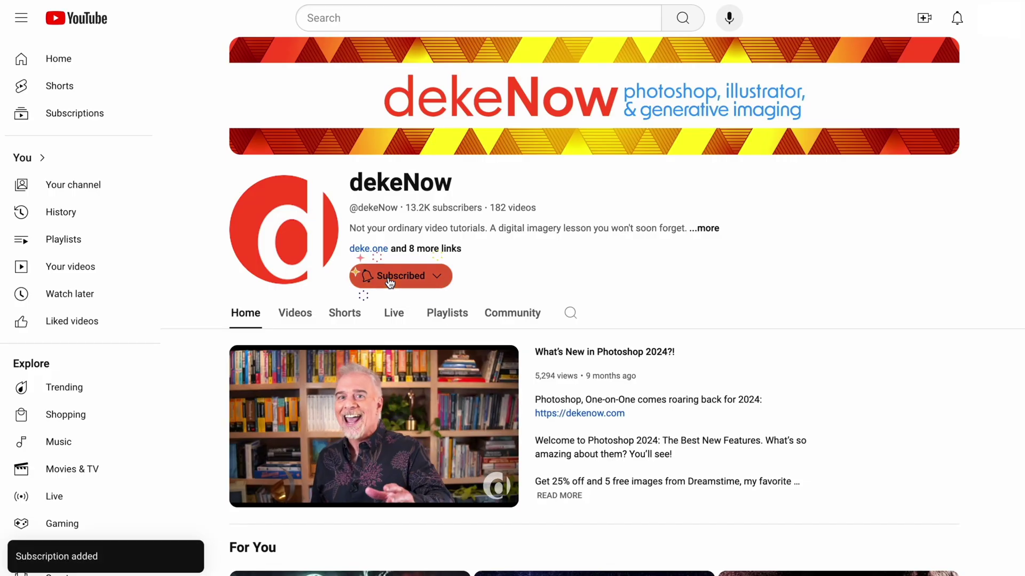
left_click(390, 282)
left_click(389, 300)
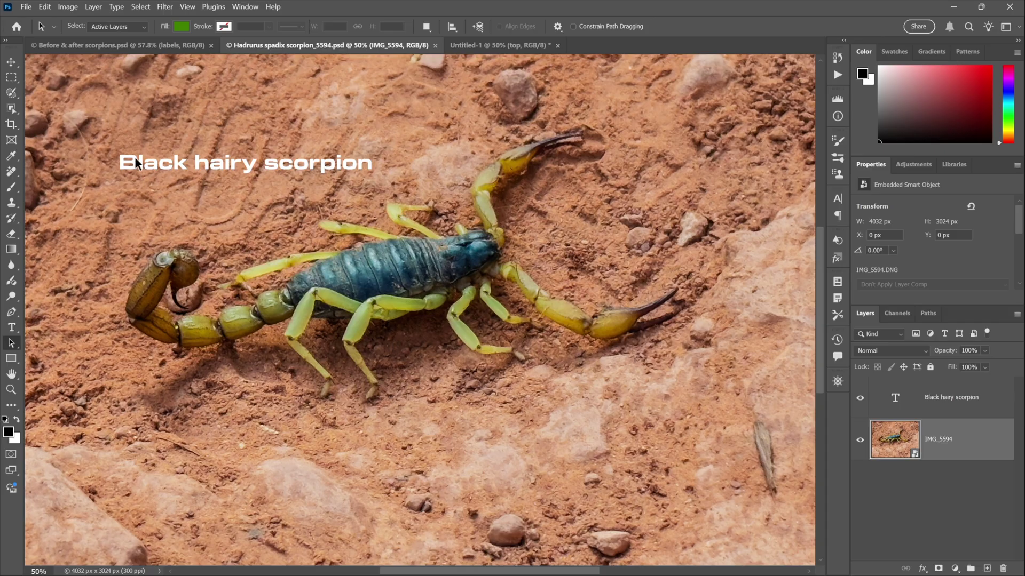
Step: Duplicate the IMG_5594 photo layer into the Untitled-1 document
left_click(12, 79)
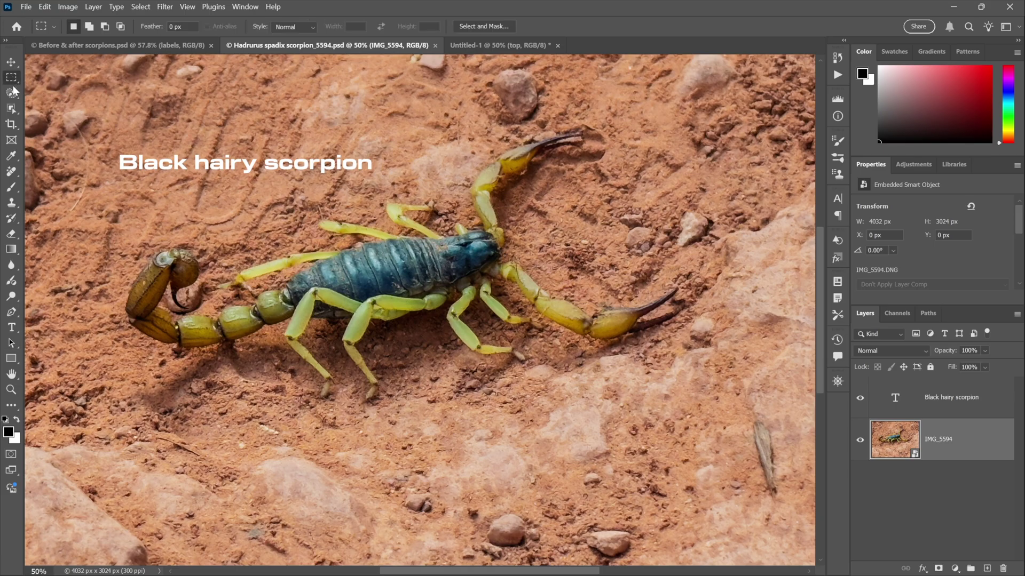
right_click(432, 256)
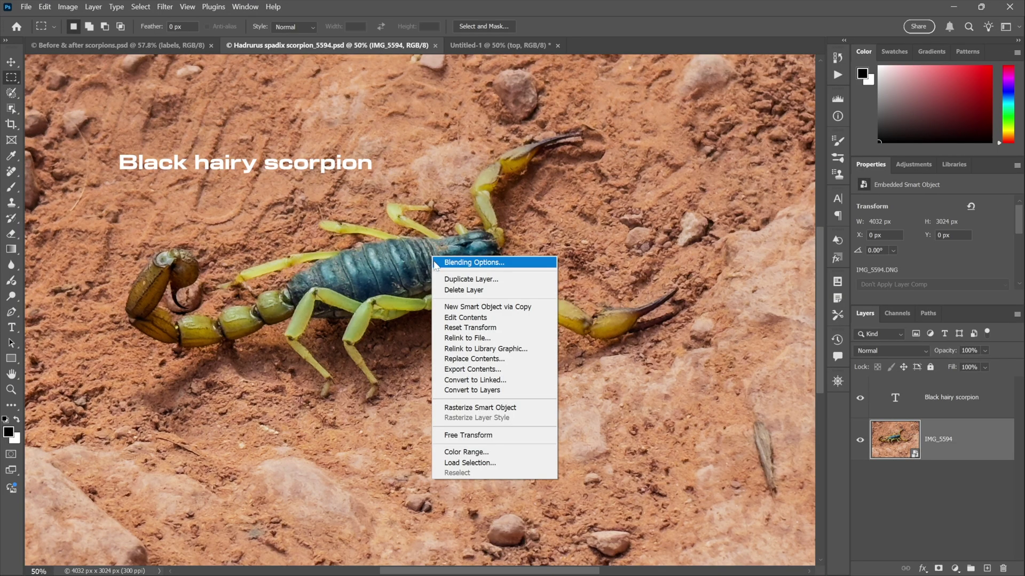
left_click(514, 285)
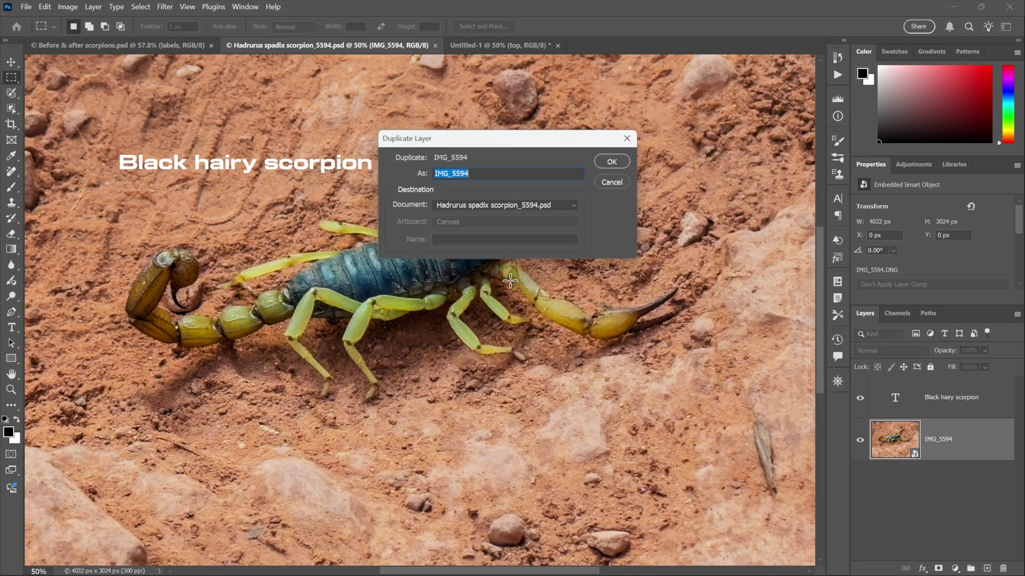
left_click(456, 208)
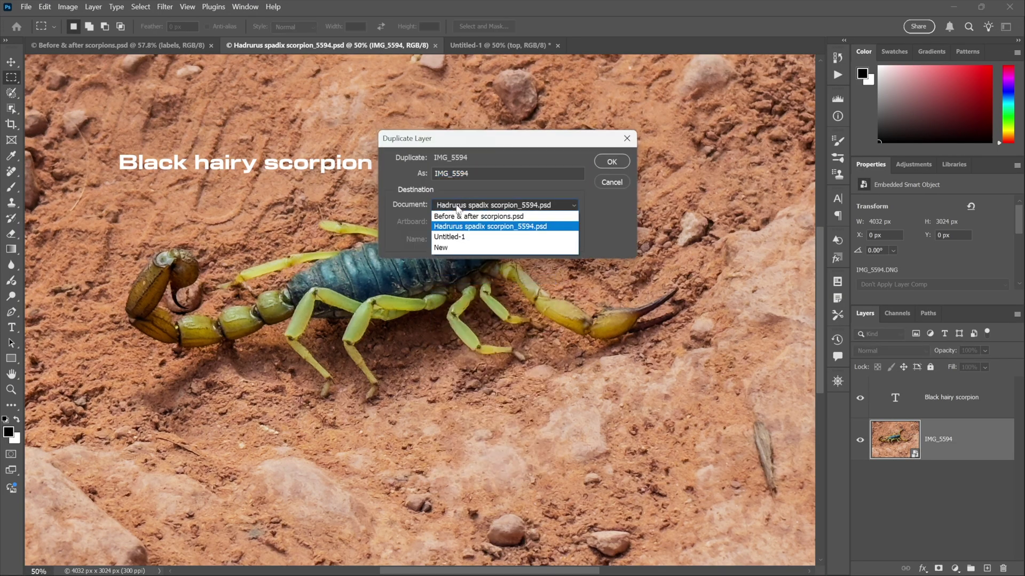
left_click(473, 238)
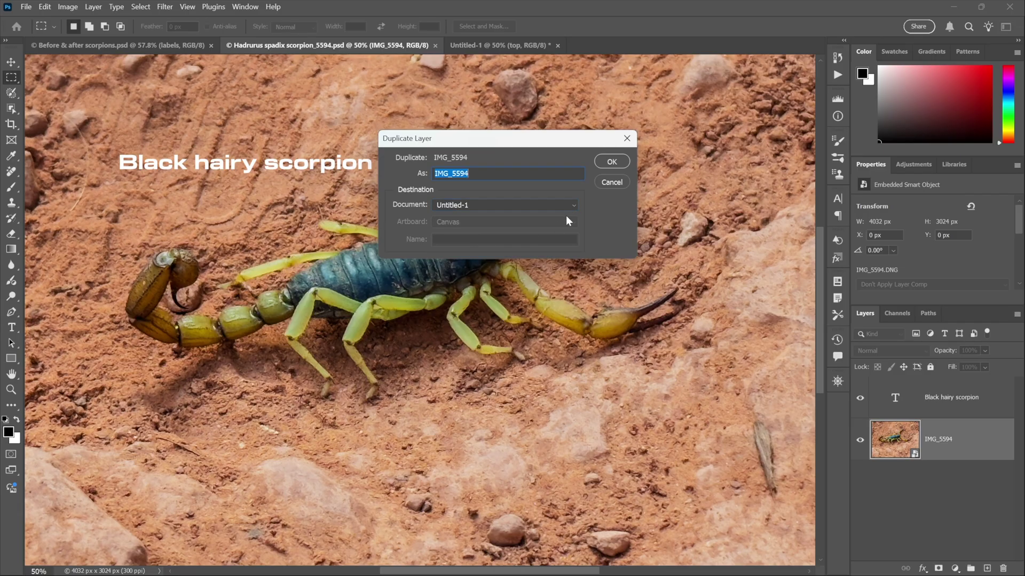
left_click(599, 164)
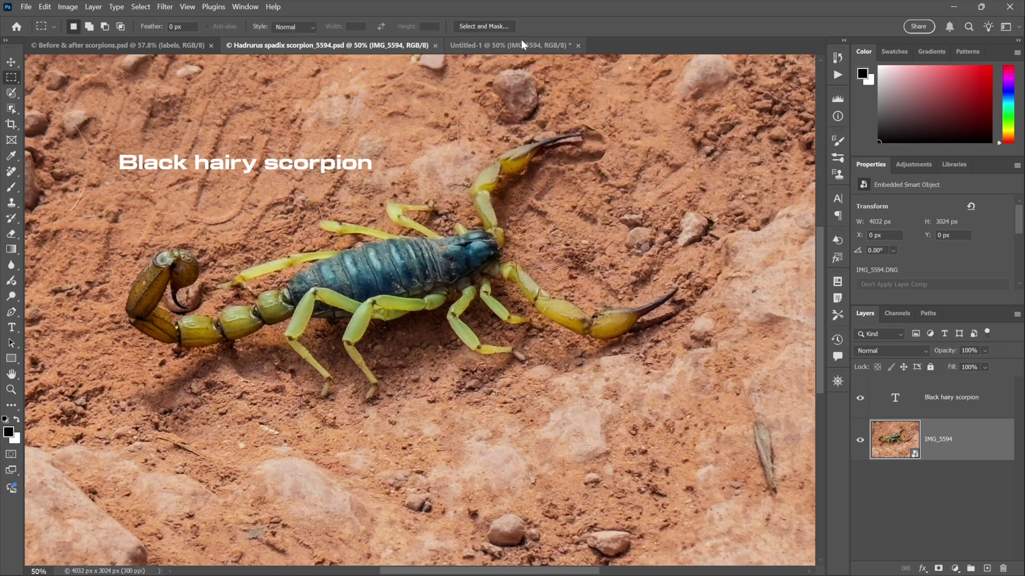
Step: In Untitled-1, stack IMG_5594 between the top and bottom layers and drag it into the lower half
left_click(521, 43)
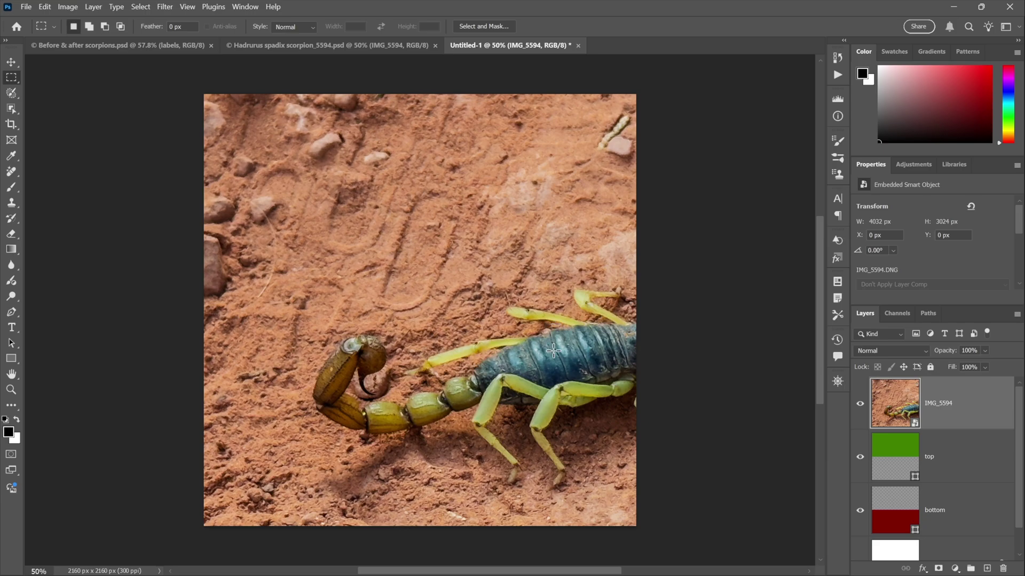
left_click_drag(561, 361, 443, 355)
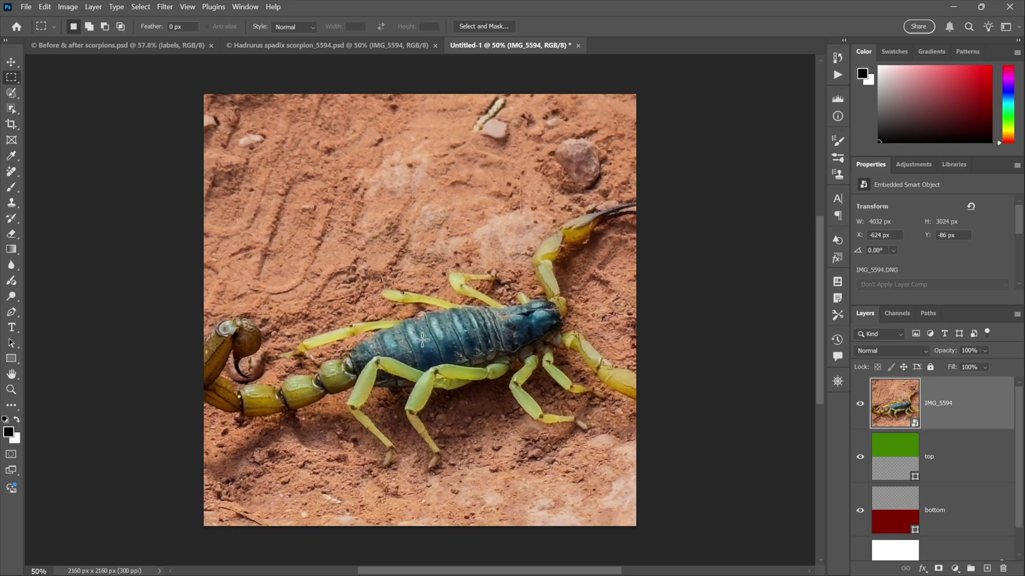
left_click_drag(894, 405, 895, 483)
left_click_drag(443, 342, 438, 402)
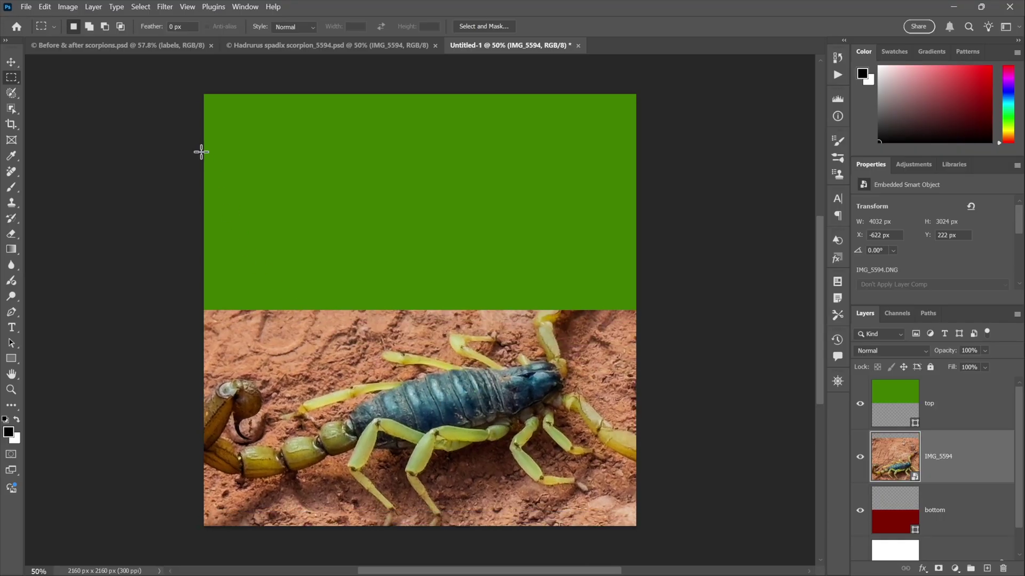
Step: Free Transform the scorpion photo to 72% and move it to X 0, Y 1080
left_click(45, 7)
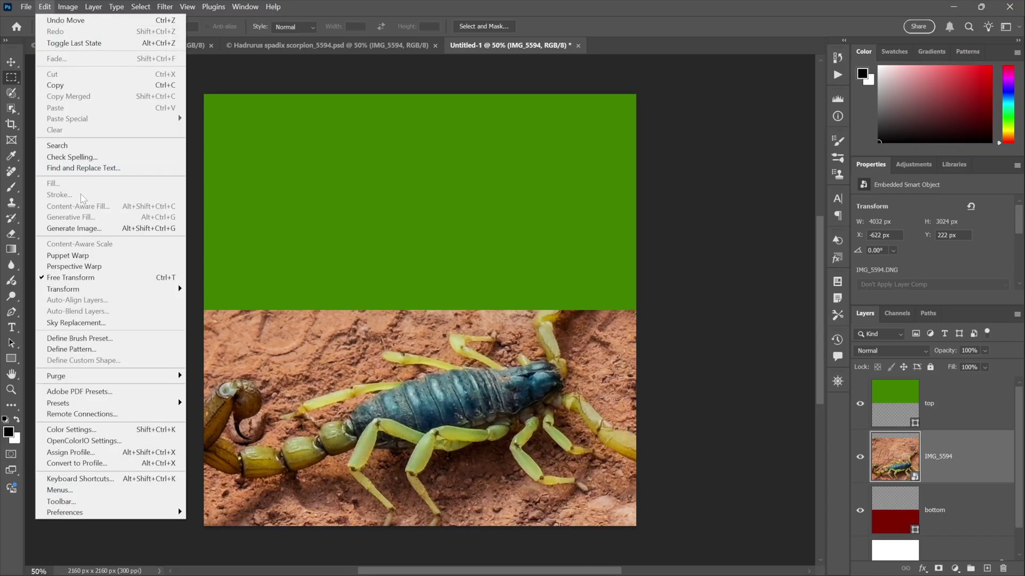
left_click(124, 278)
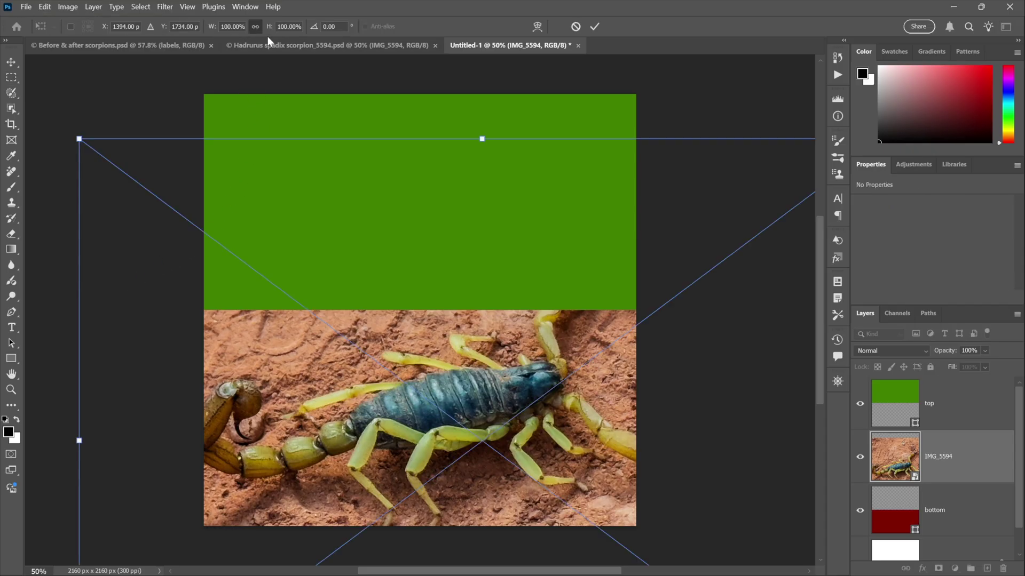
left_click(211, 28)
type("7")
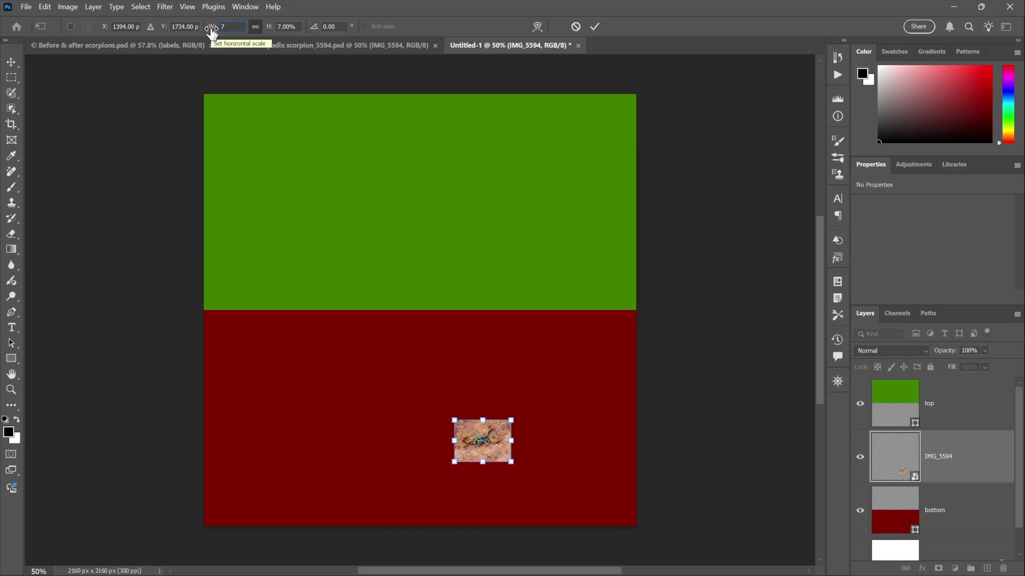
type("2")
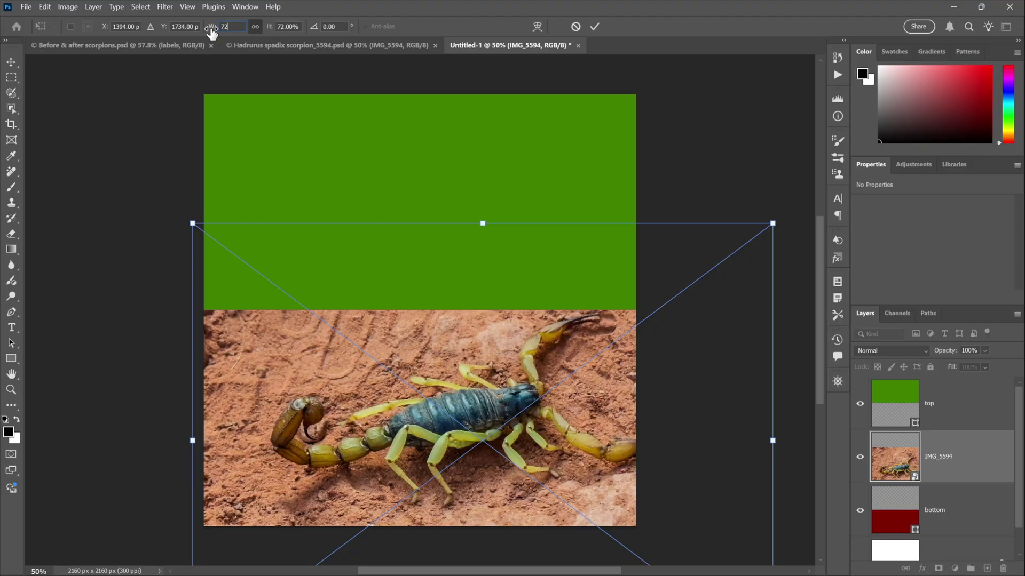
left_click_drag(543, 395, 497, 409)
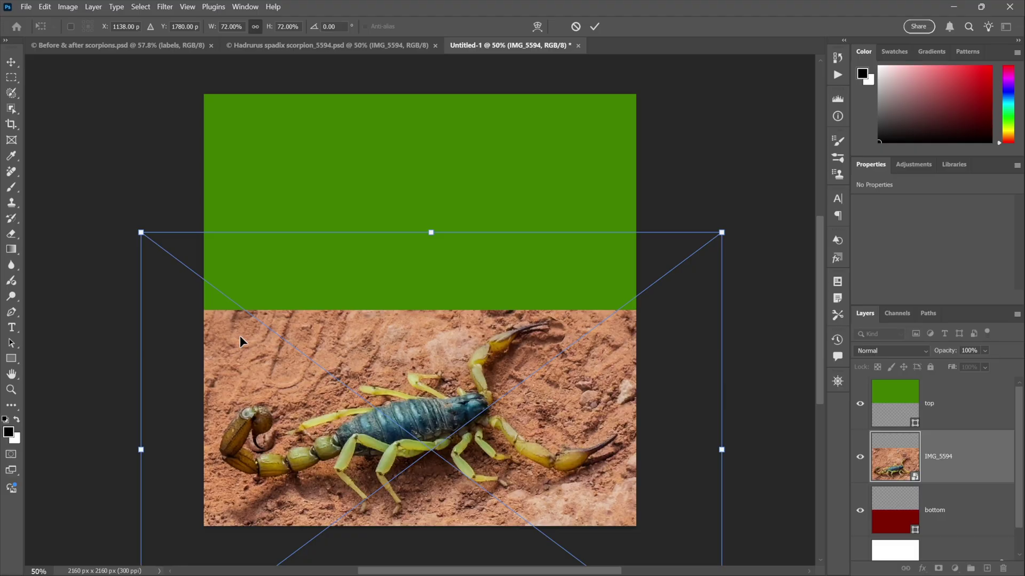
left_click_drag(238, 332, 303, 415)
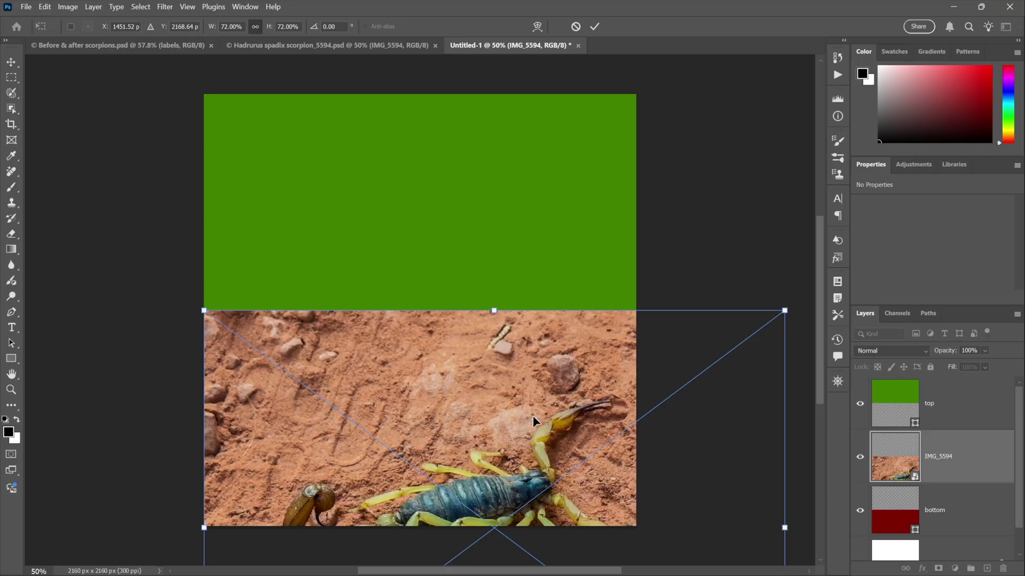
key("Return")
key("m")
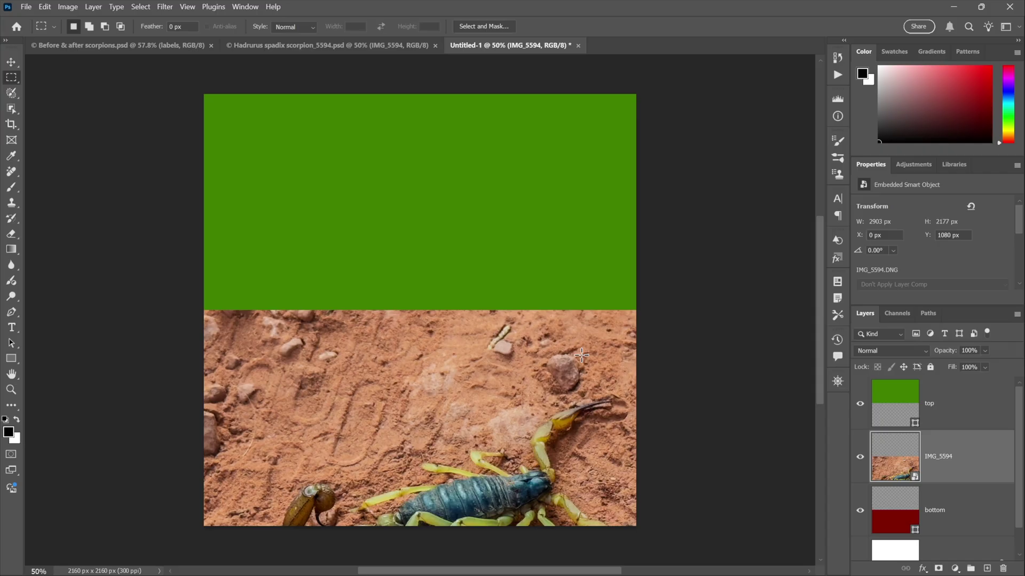
Step: Check the Before & after reference, then duplicate IMG_5594 and drag the copy above 'top'
left_click(144, 44)
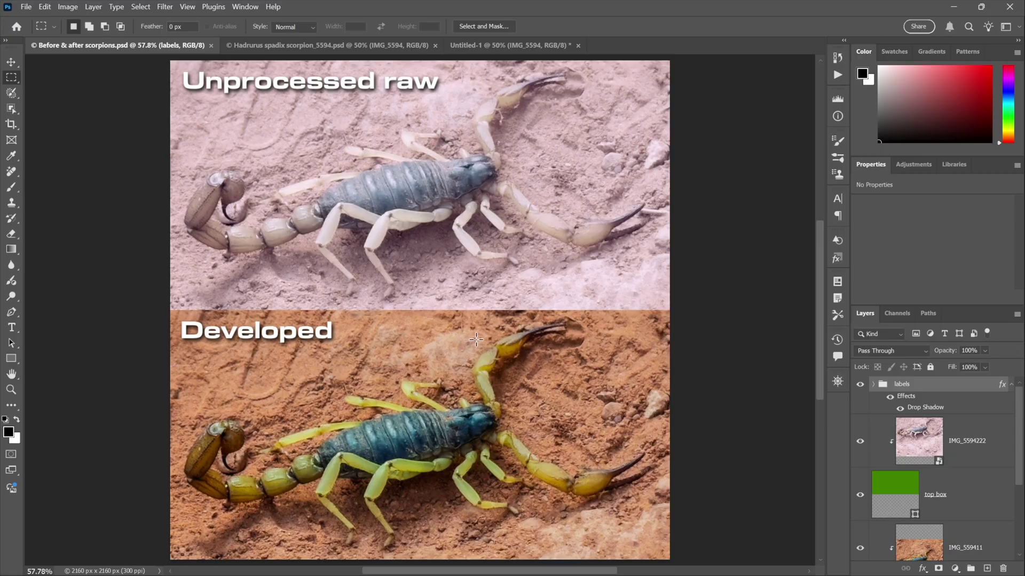
left_click(479, 47)
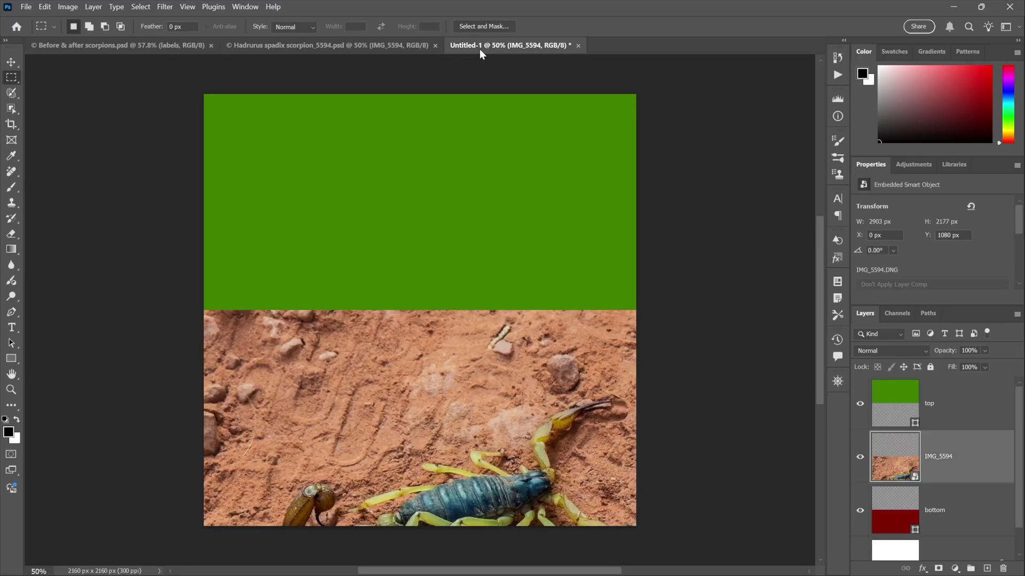
right_click(425, 361)
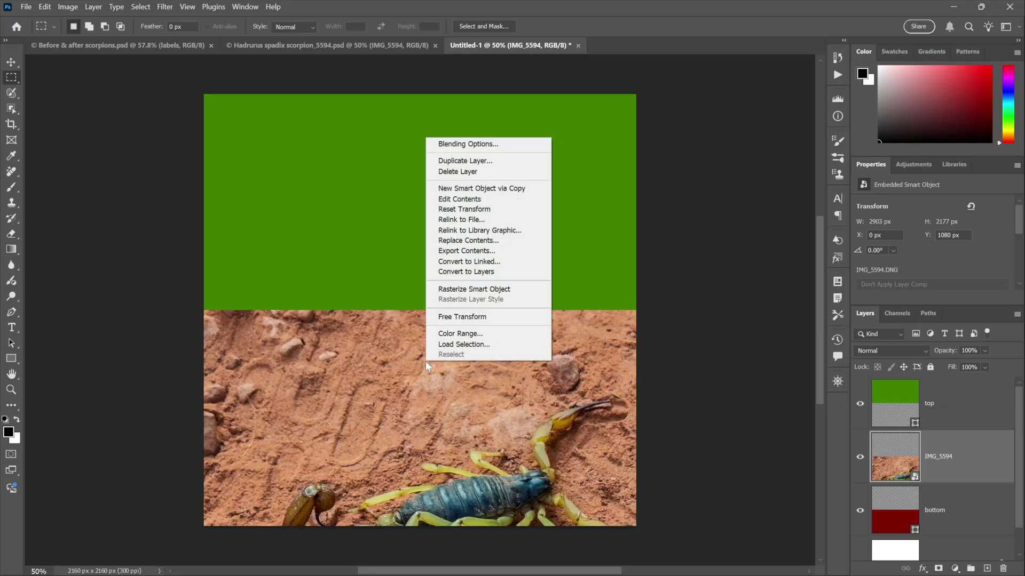
left_click(537, 192)
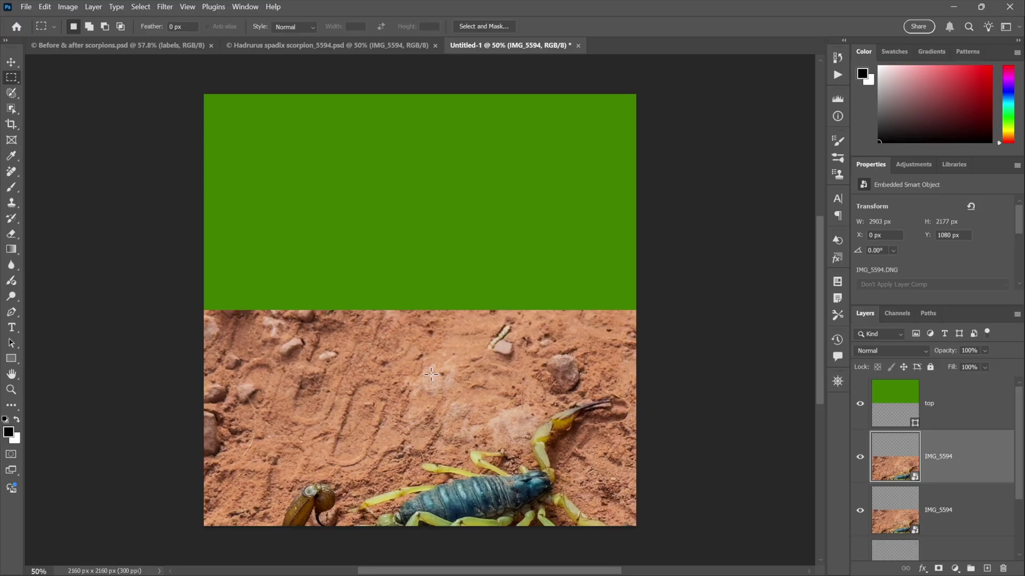
left_click_drag(895, 491, 898, 394)
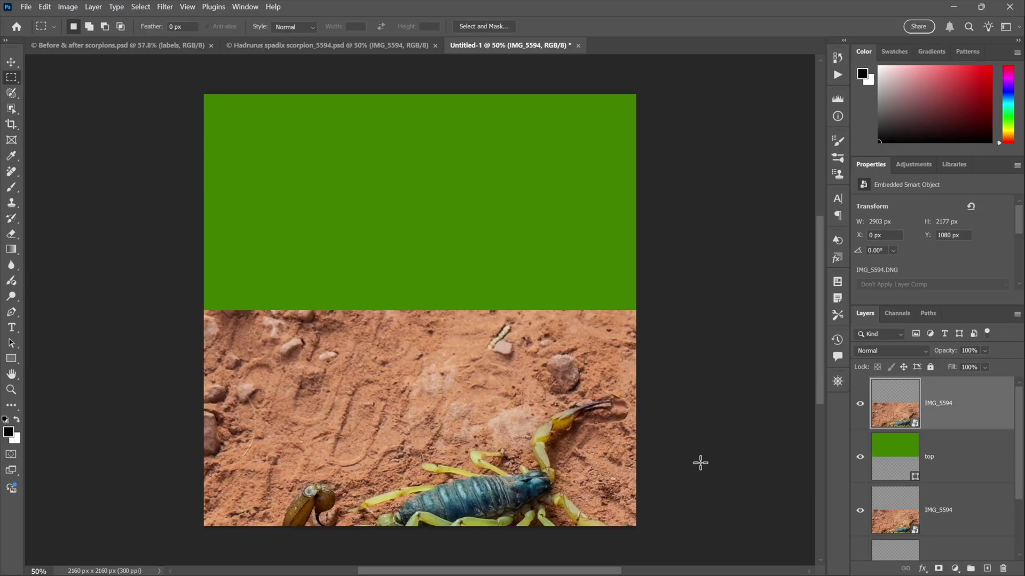
Step: Move the duplicate scorpion photo up so it aligns with the canvas top edge
left_click(11, 63)
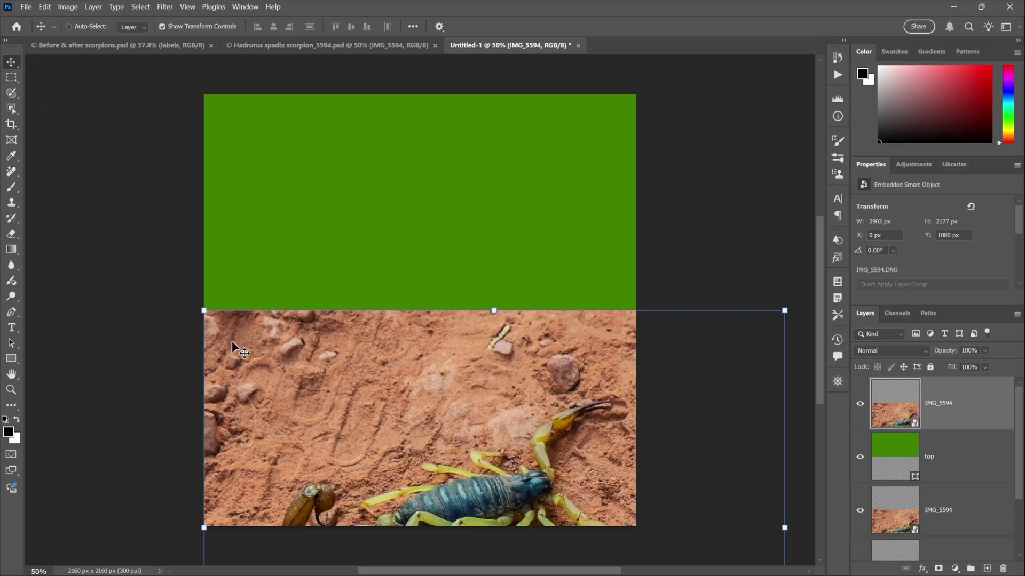
left_click_drag(240, 352, 263, 159)
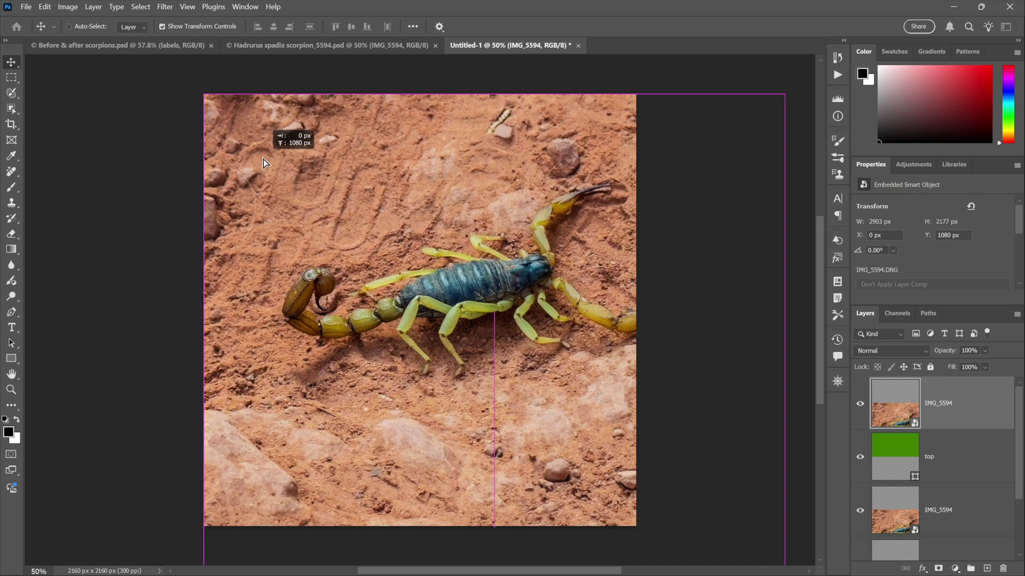
left_click_drag(264, 159, 263, 159)
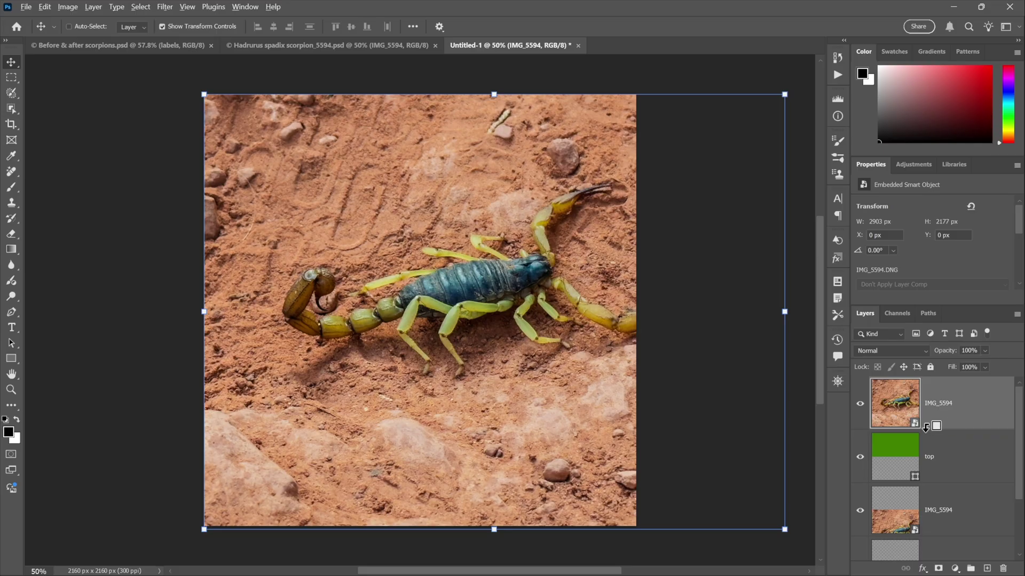
Step: Clip the upper photo to 'top' and the lower to 'bottom', then toggle the upper copy's visibility to verify
left_click(955, 425, "alt")
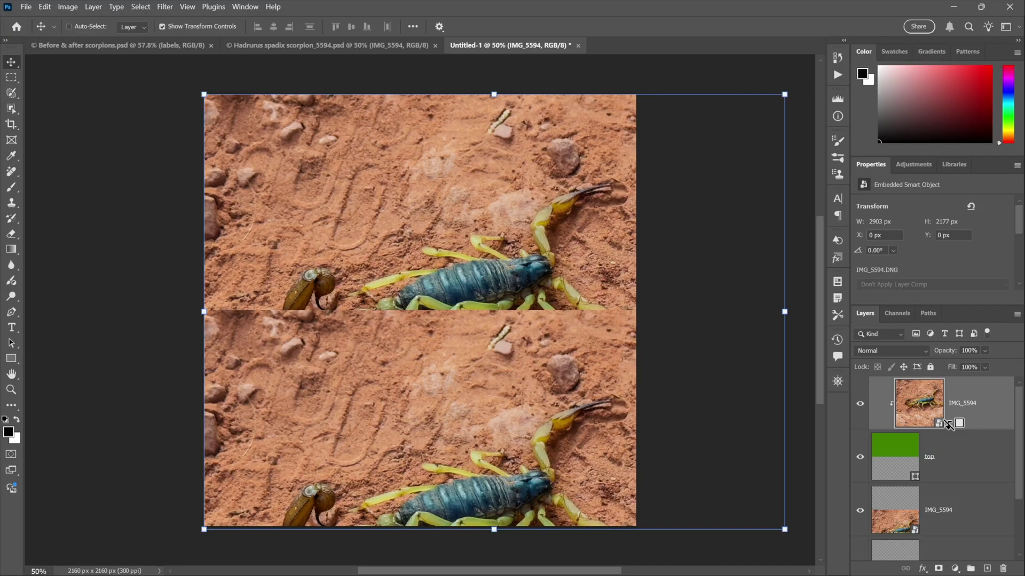
scroll(967, 474, "down", 2)
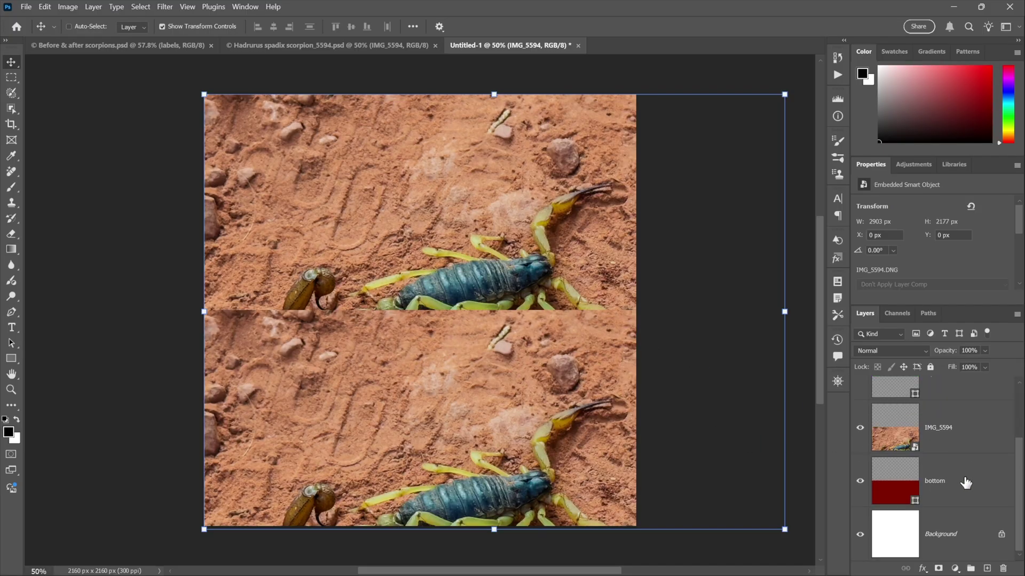
left_click(931, 447, "alt")
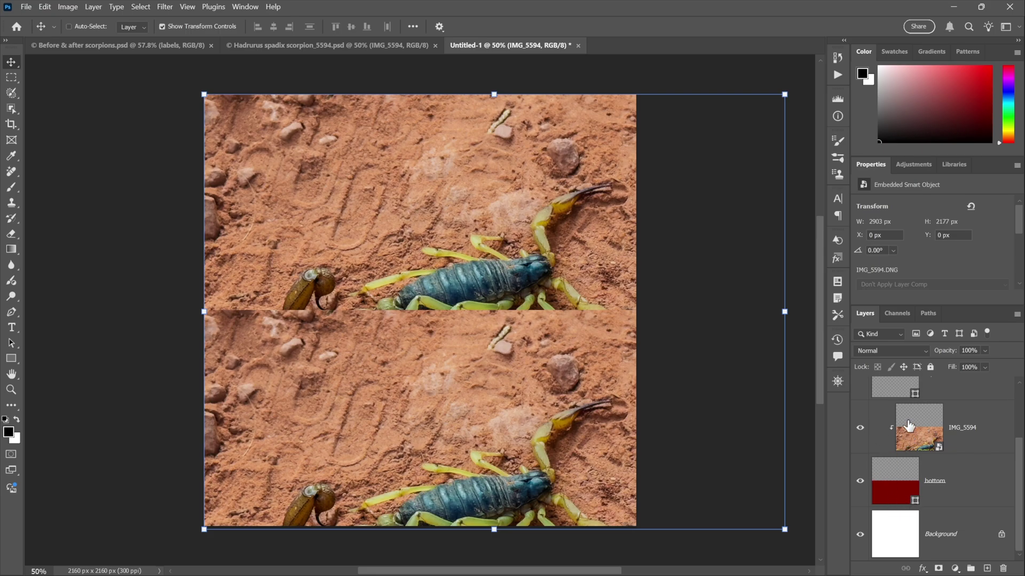
scroll(885, 424, "up", 2)
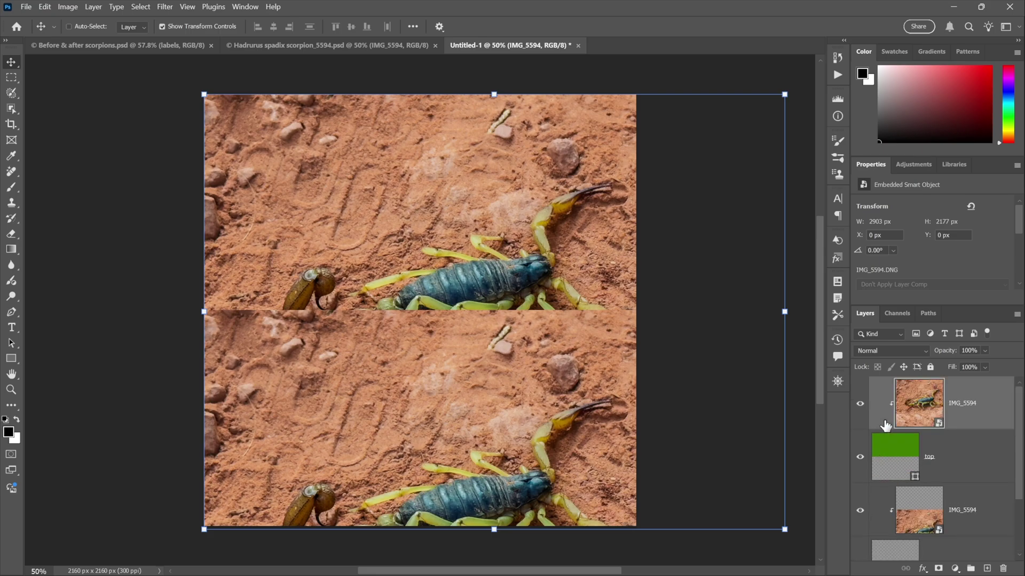
left_click(859, 404)
left_click(860, 403)
Step: Open the upper scorpion's raw settings in Camera Raw and reset them to default
double_click(907, 403)
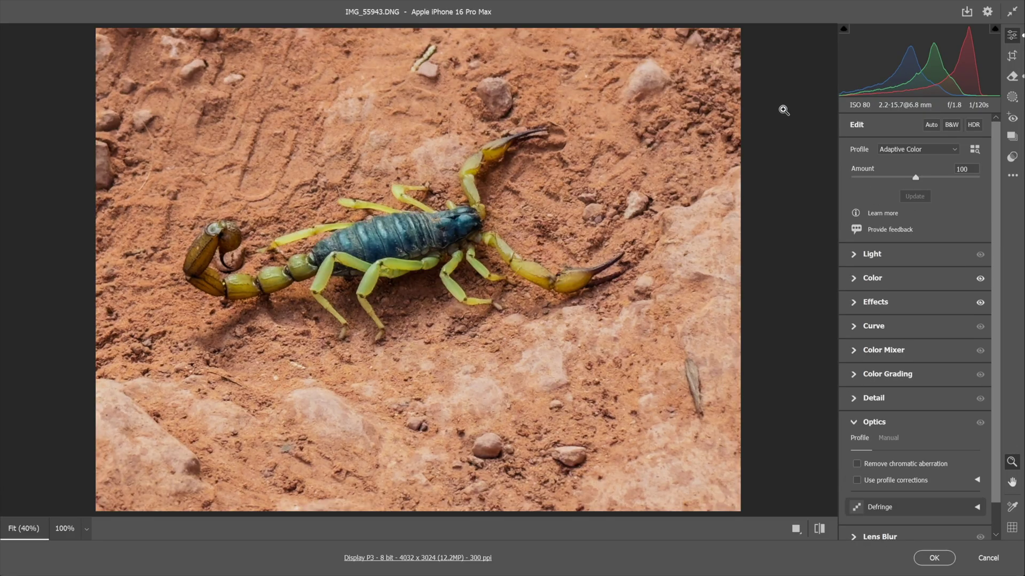
left_click(1012, 177)
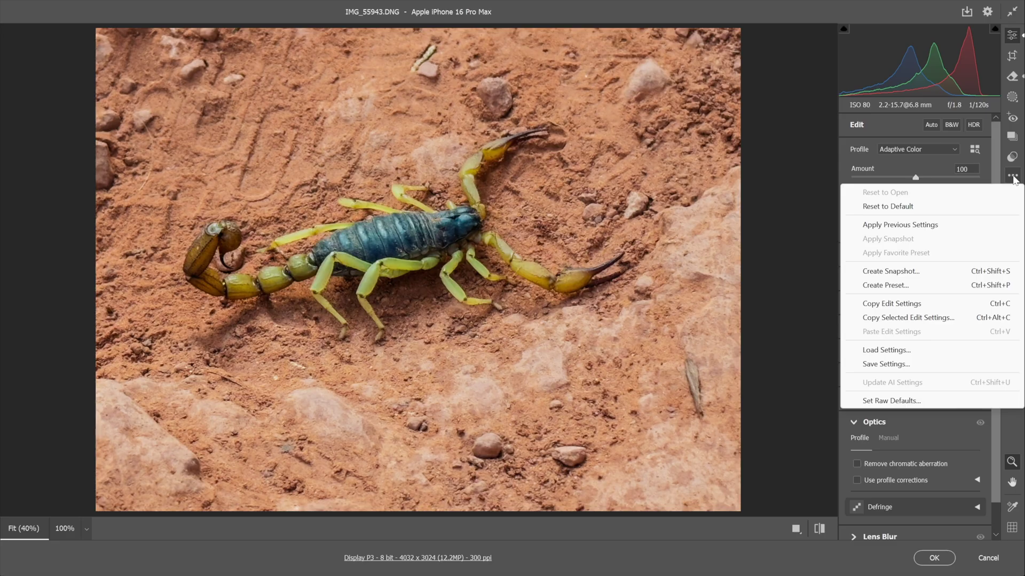
left_click(945, 206)
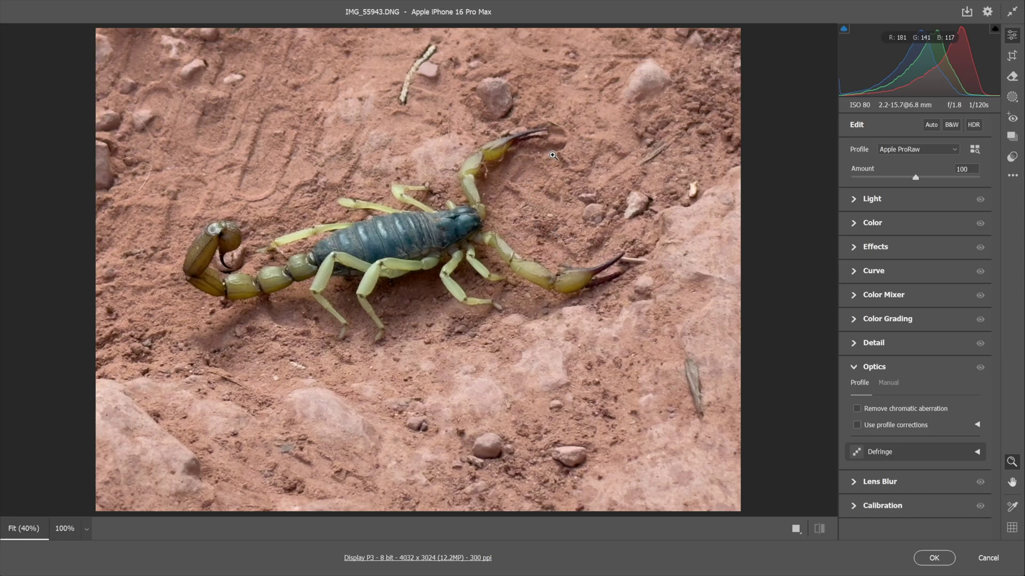
left_click_drag(549, 157, 560, 166)
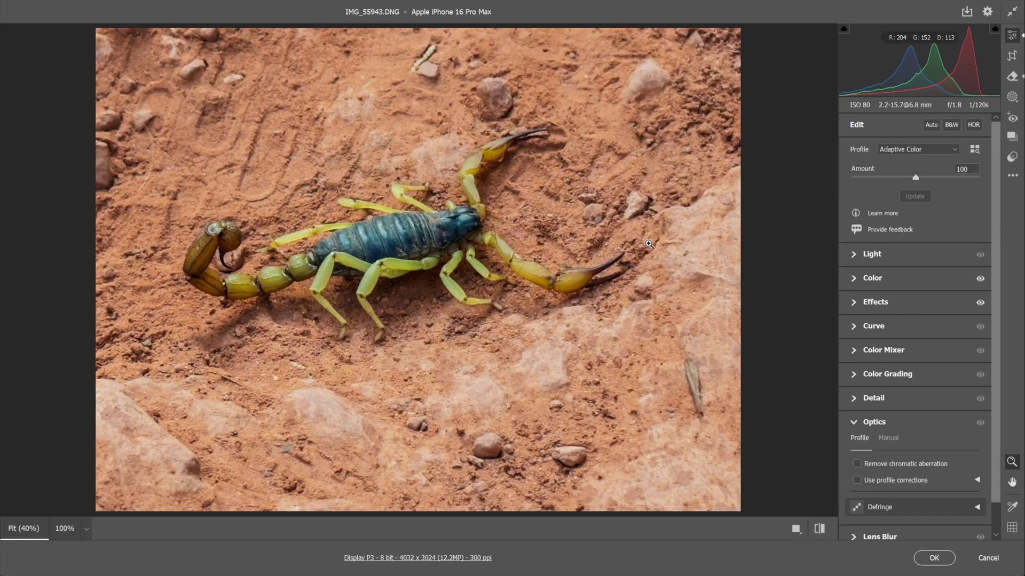
left_click_drag(644, 238, 649, 243)
key("ctrl+z")
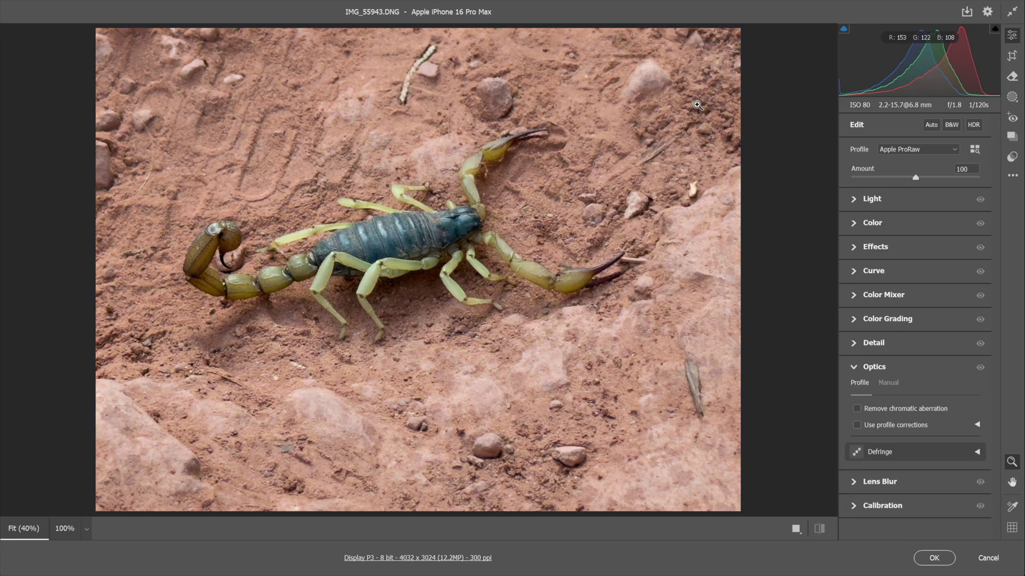
Step: Apply the Vintage 03 profile from the Vintage profile group
left_click(974, 149)
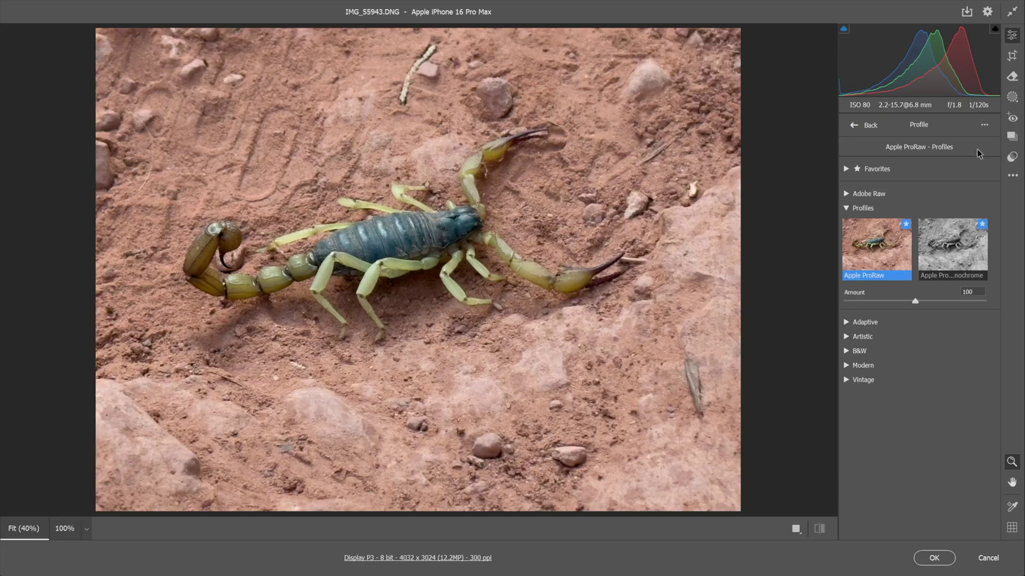
left_click(846, 379)
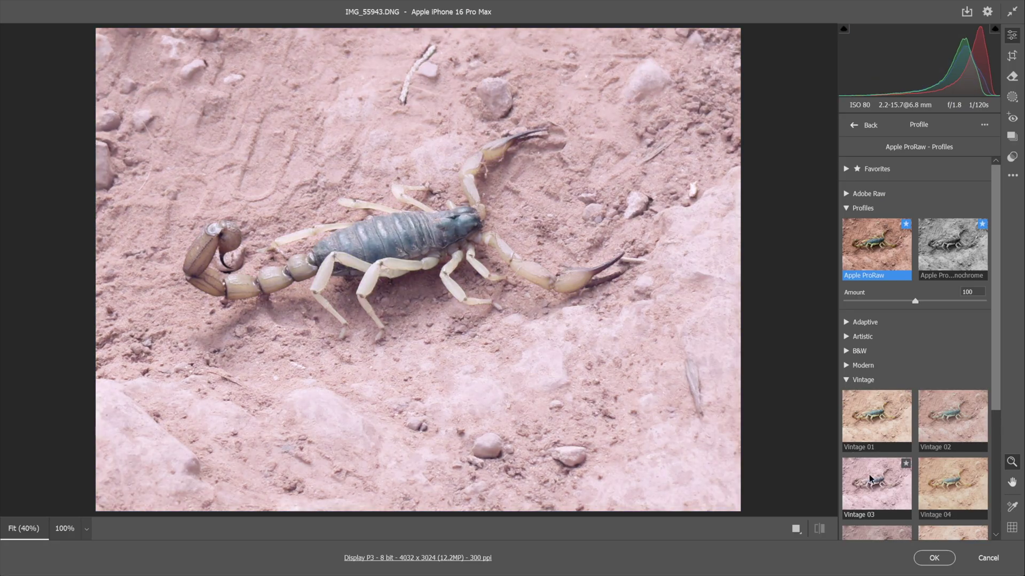
left_click(870, 479)
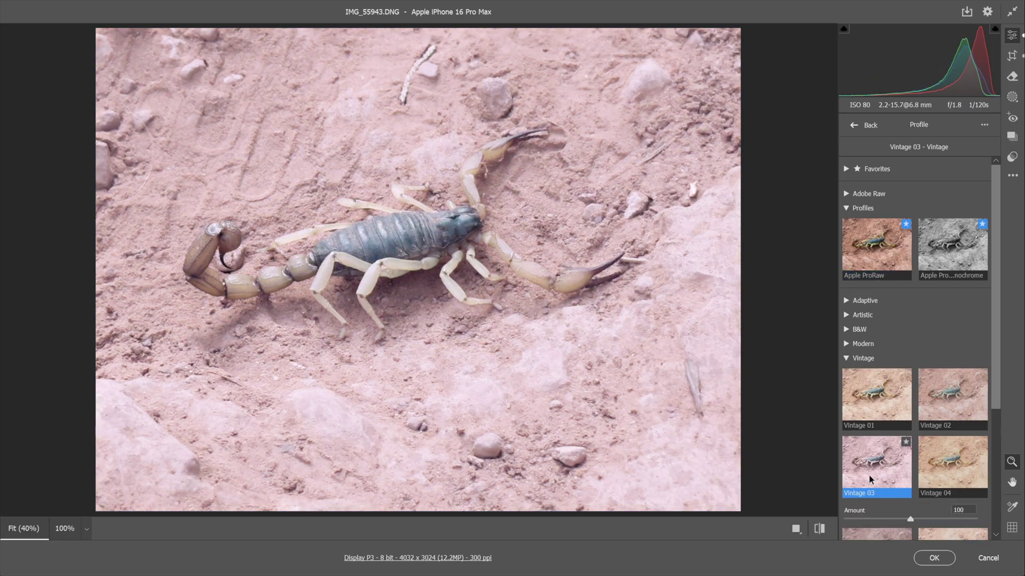
Step: Try darkening exposure to -1.65, then reset it to 0.00
left_click(869, 126)
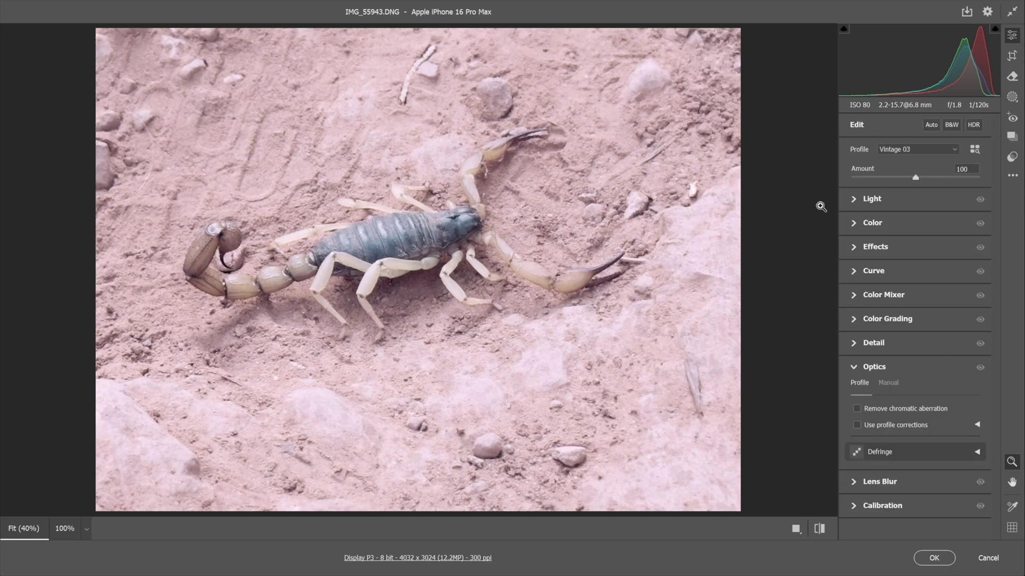
left_click(854, 200)
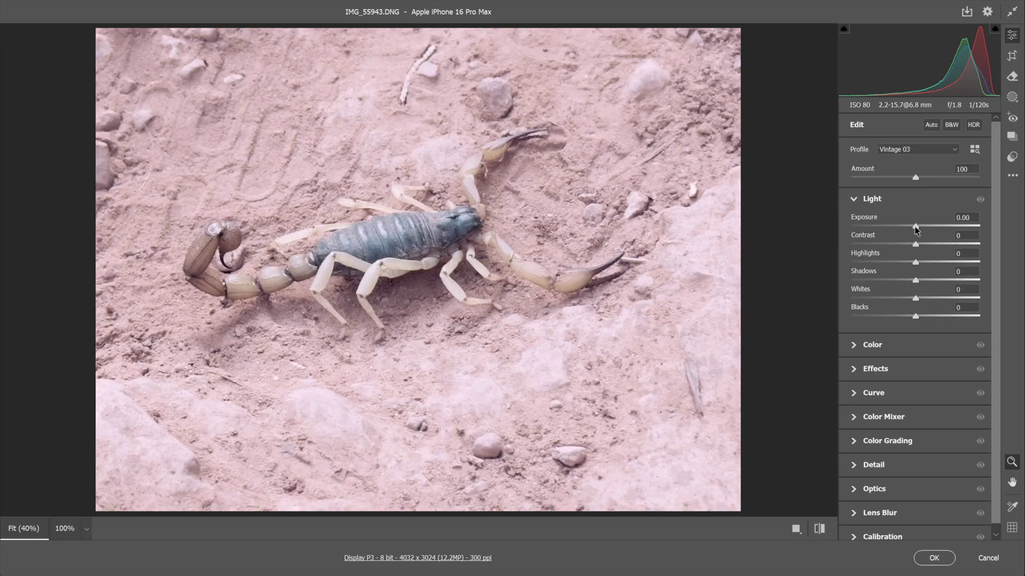
left_click_drag(915, 226, 895, 227)
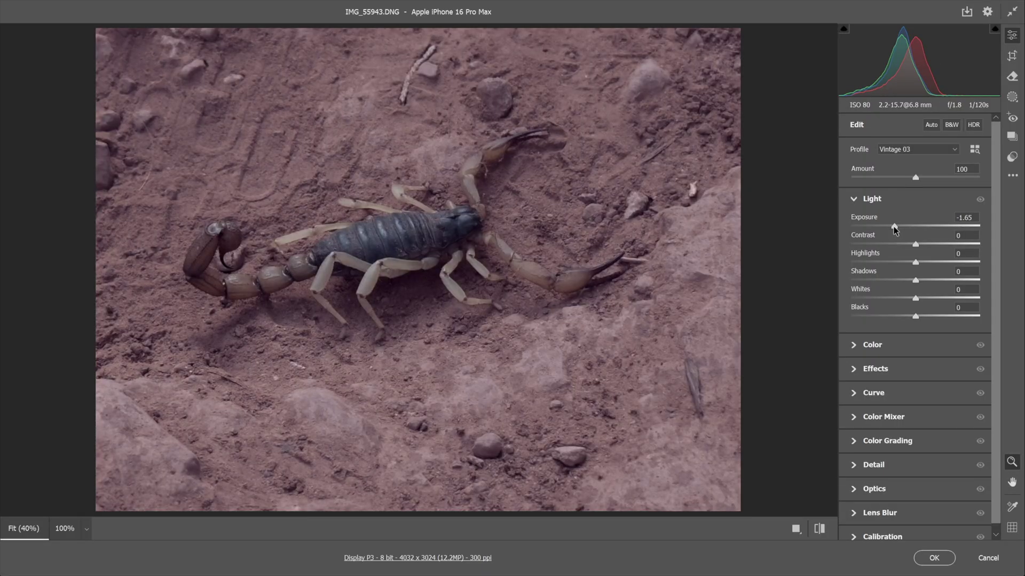
double_click(890, 224)
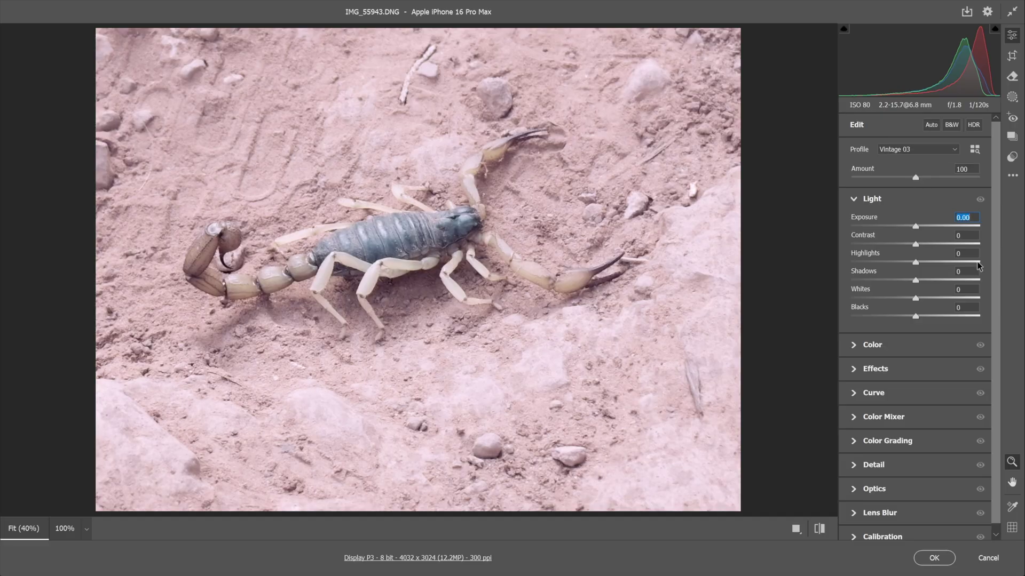
Step: Enable lens profile corrections and chromatic aberration removal, then apply the Camera Raw edits
scroll(953, 313, "down", 1)
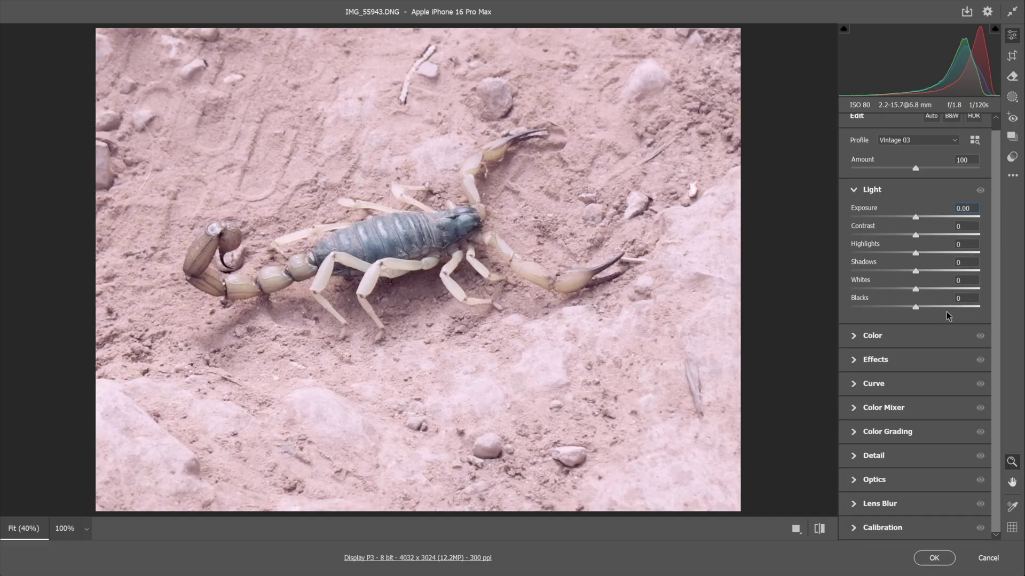
left_click(853, 480)
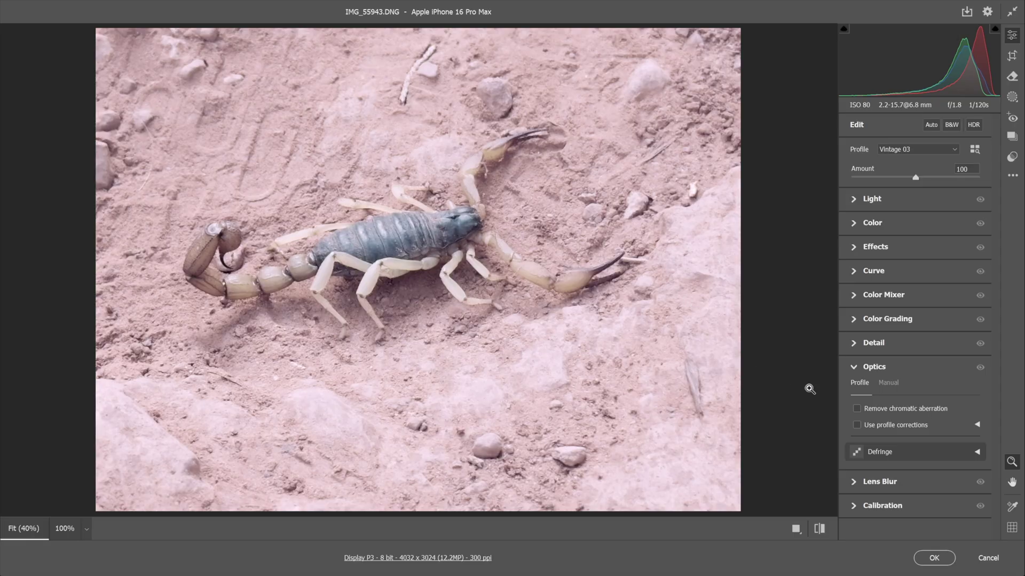
left_click(857, 425)
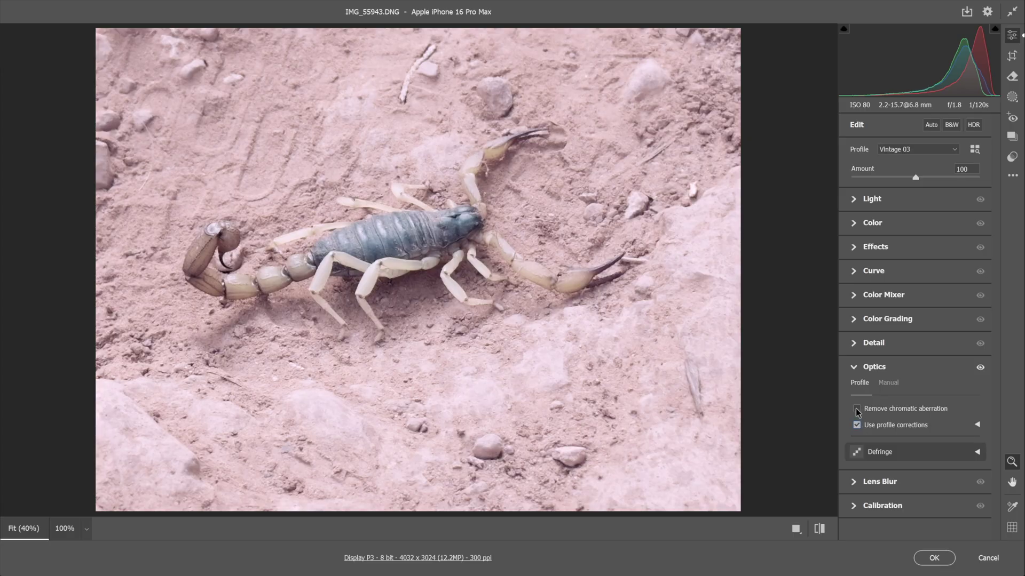
left_click(856, 410)
left_click(930, 558)
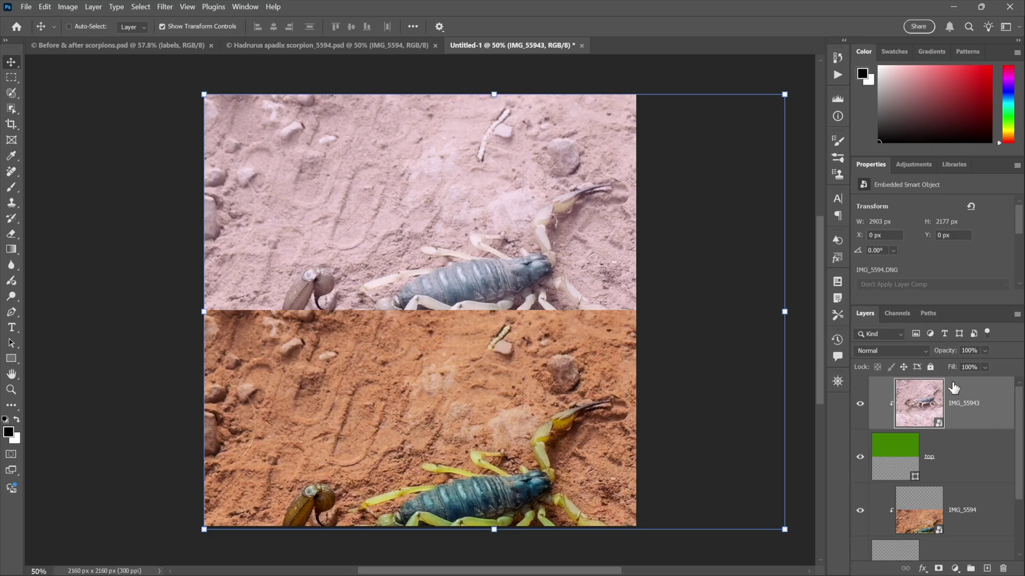
Step: Move IMG_55943 and IMG_5594 up-left together so each scorpion fits its half, then reselect IMG_55943
left_click(870, 164)
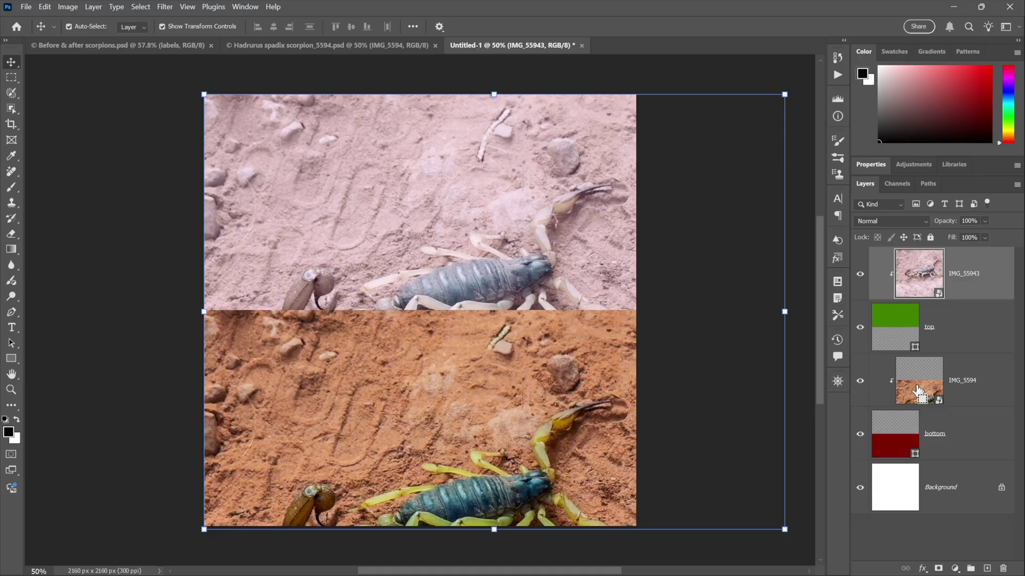
left_click(999, 385, "ctrl")
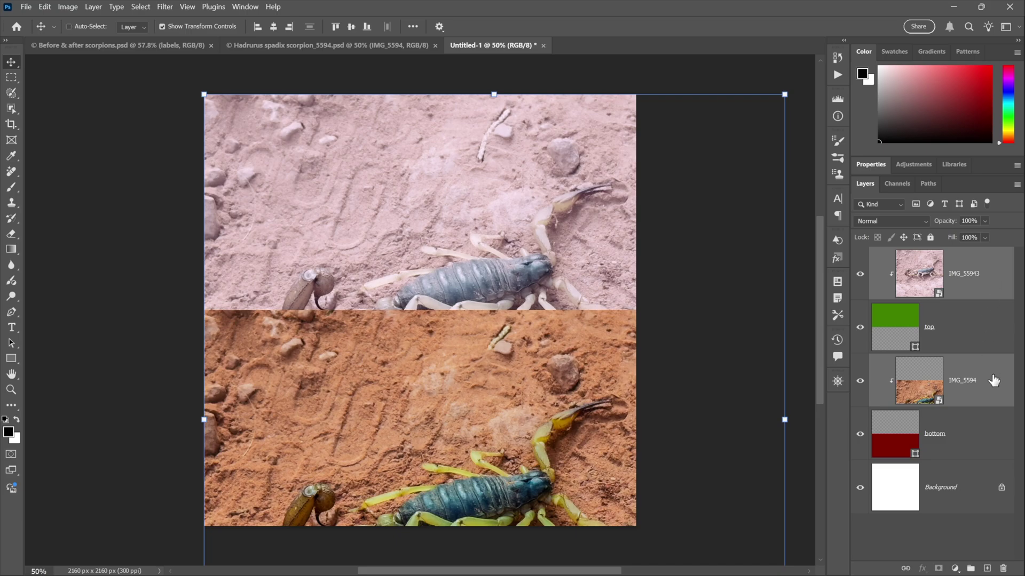
left_click_drag(424, 425, 360, 343)
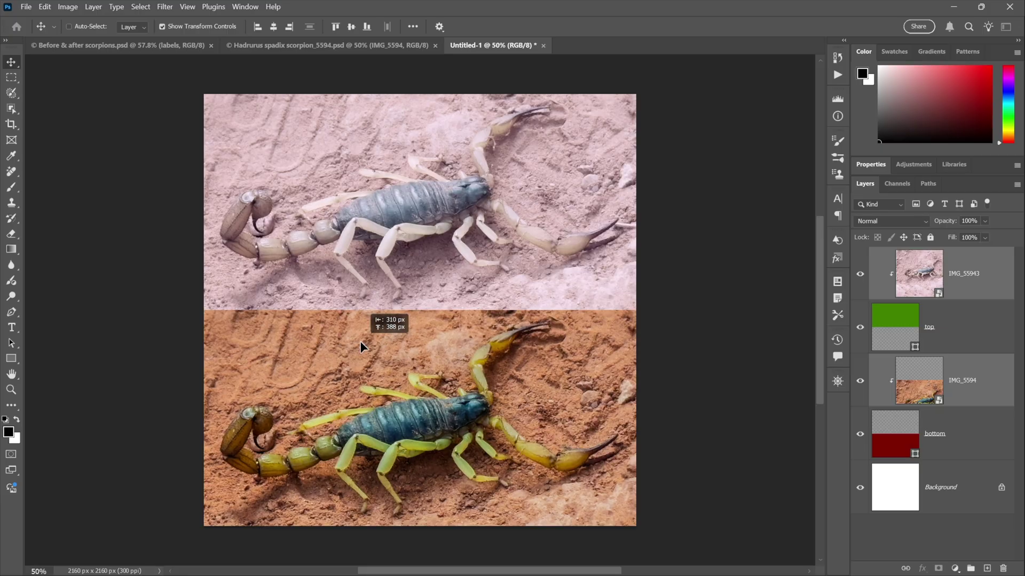
left_click_drag(361, 342, 359, 342)
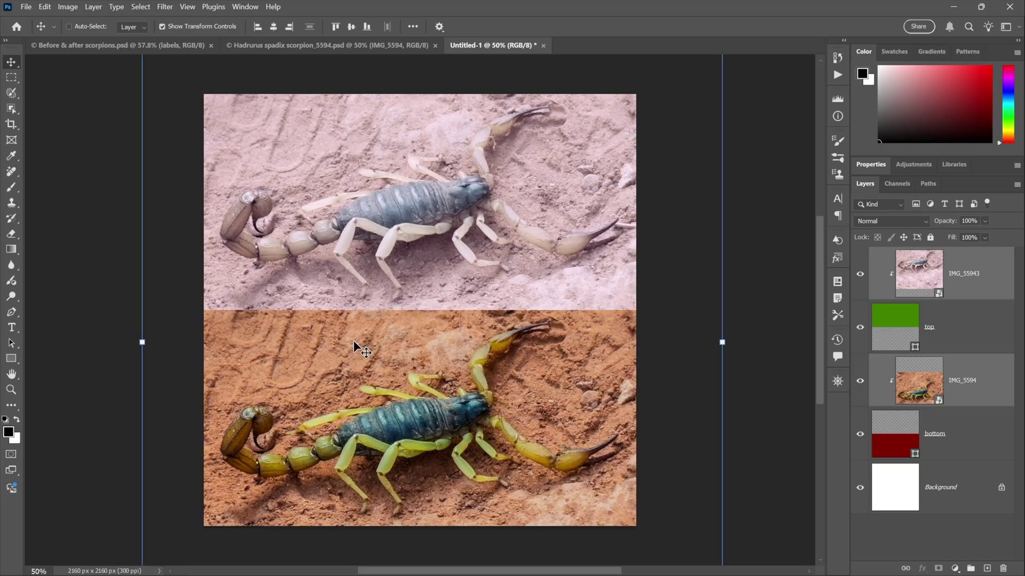
left_click(929, 278)
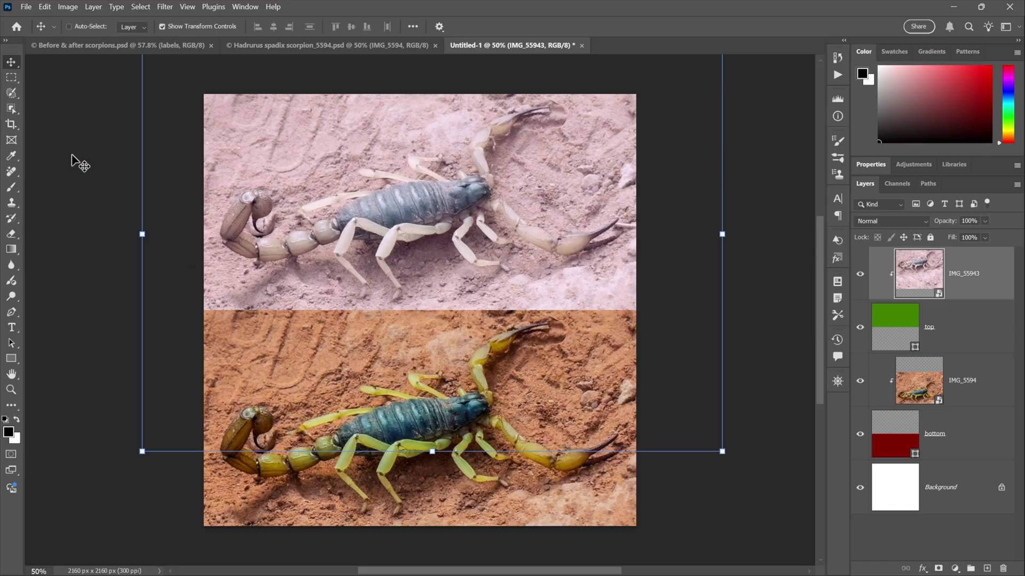
Step: Add the white 'Unprocessed raw' label in New Science Bold Extended, 24 pt, over the top photo
left_click(11, 329)
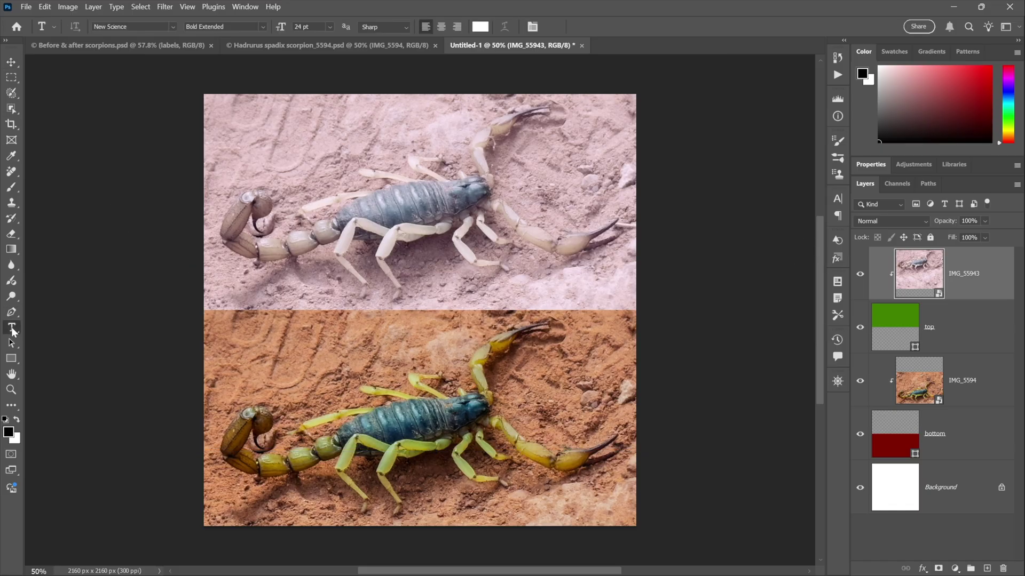
left_click(247, 139)
type("Un")
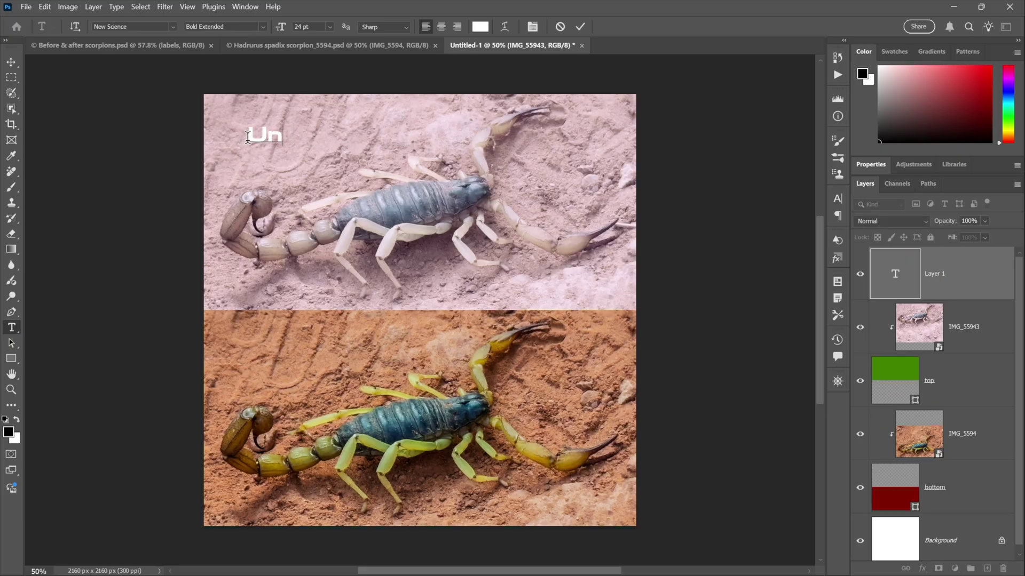
type("processed")
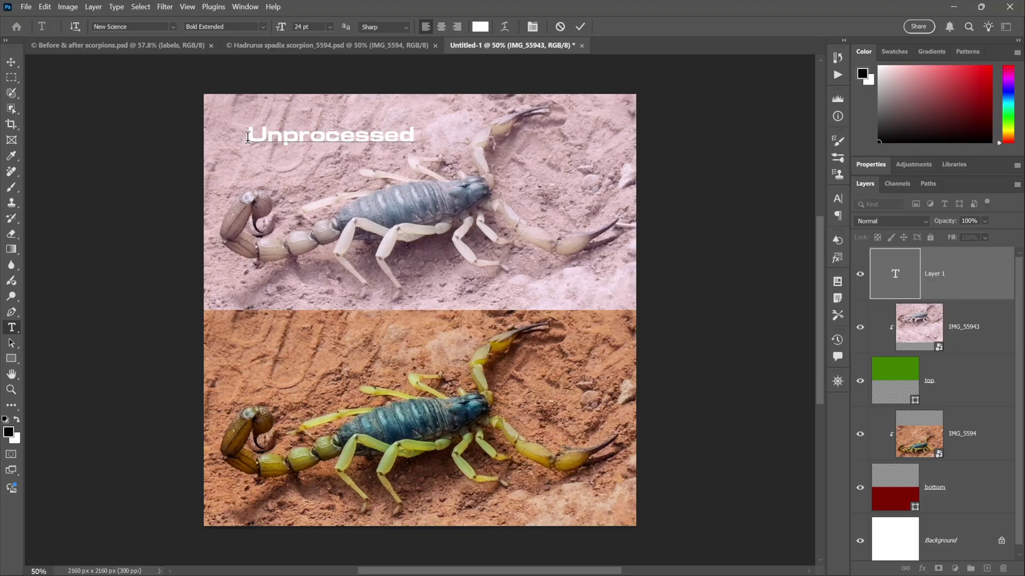
type(" raw")
key("ctrl+Return")
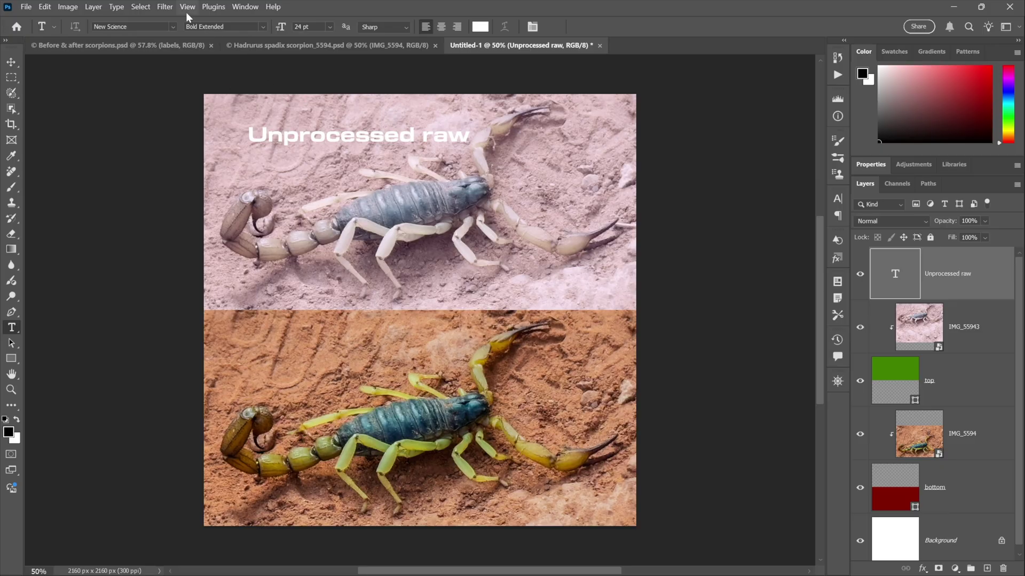
left_click(166, 7)
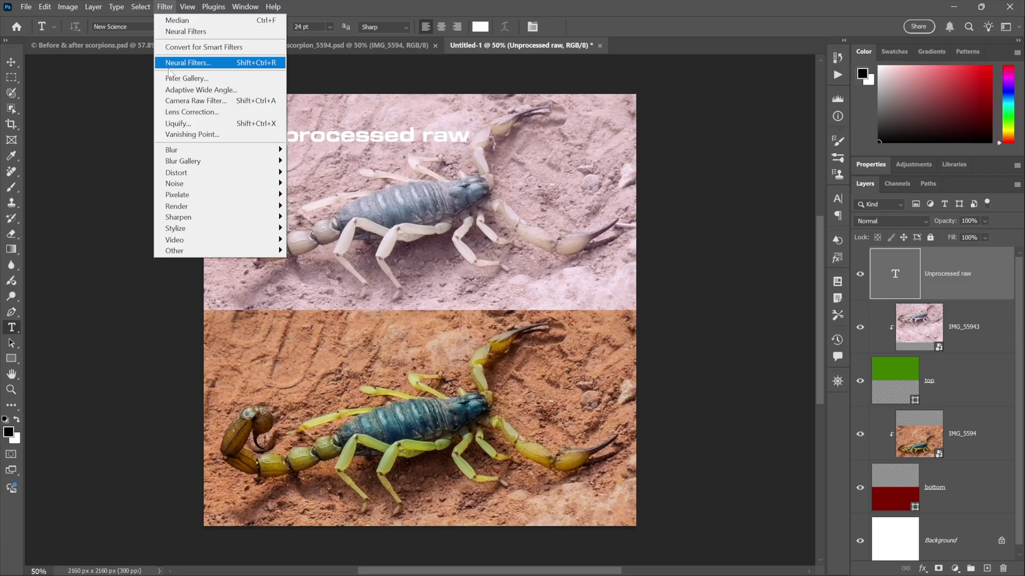
left_click(197, 101)
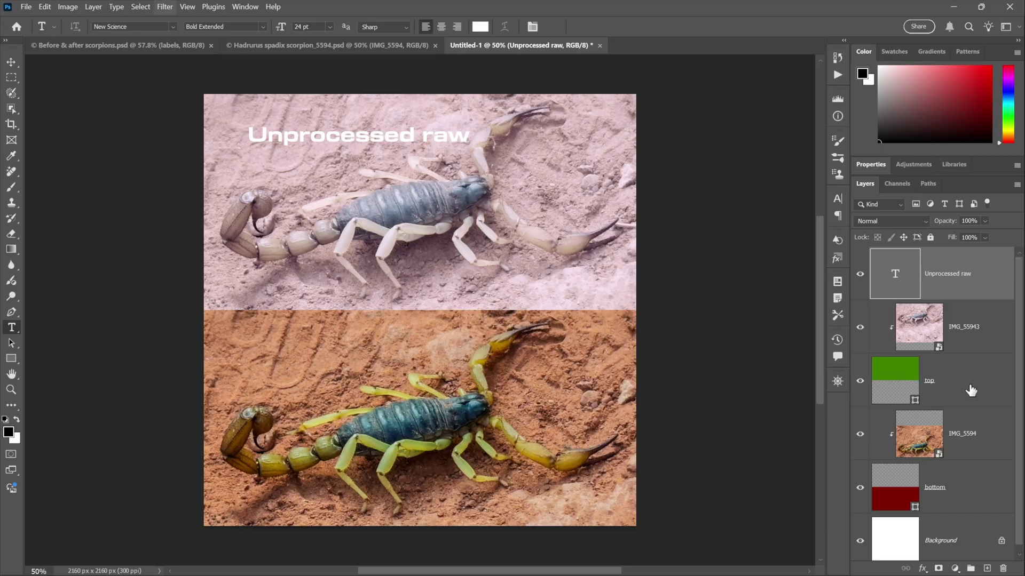
Step: Align the 'Unprocessed raw' label to the left and top edges of the 'top' half
left_click(888, 372, "ctrl")
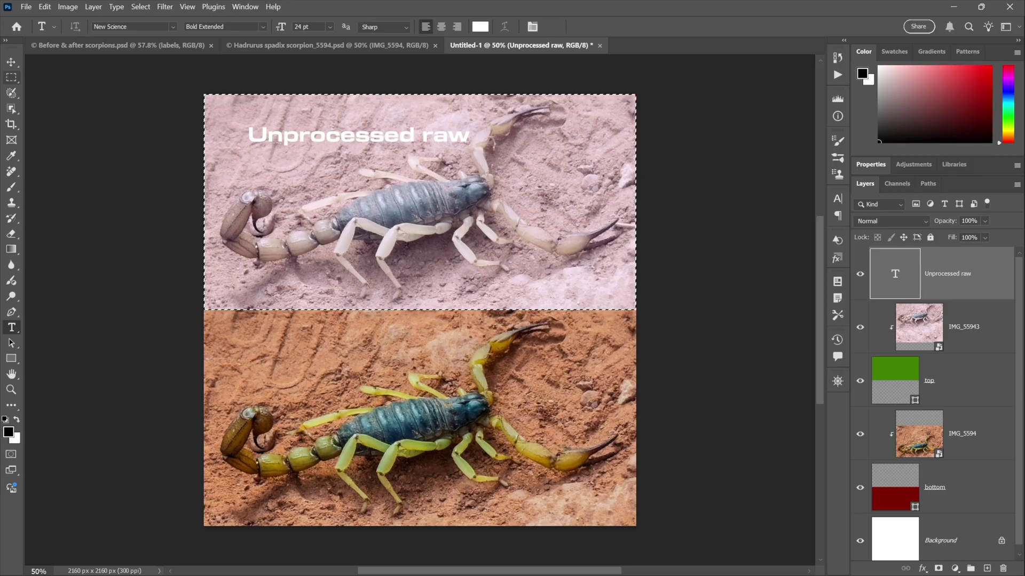
left_click(11, 63)
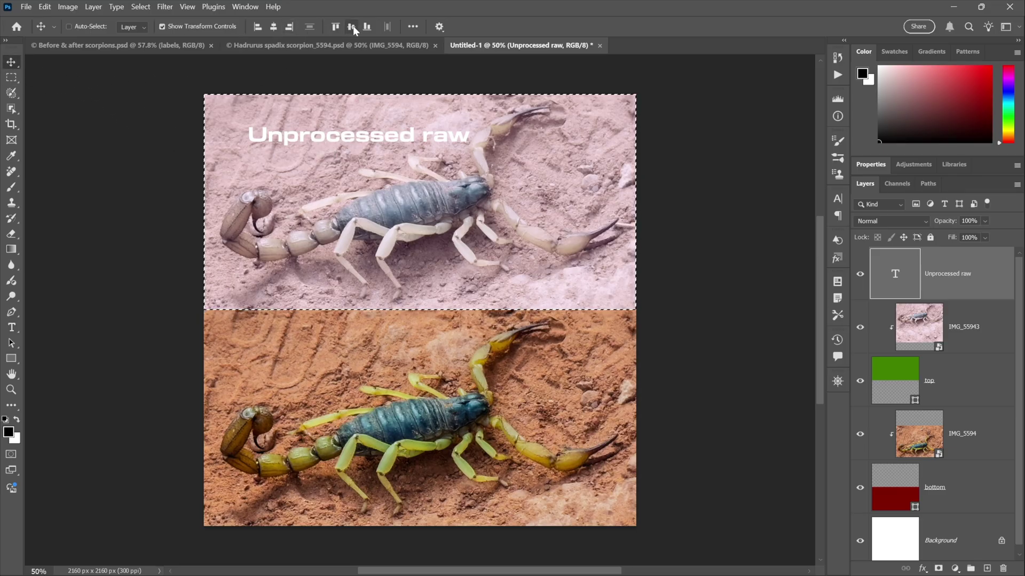
left_click(256, 26)
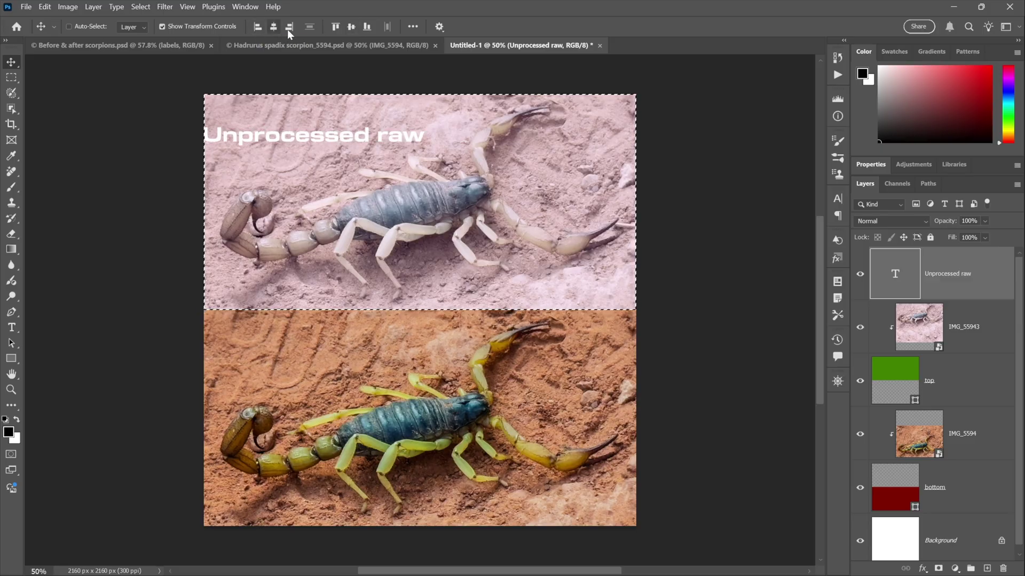
left_click(335, 26)
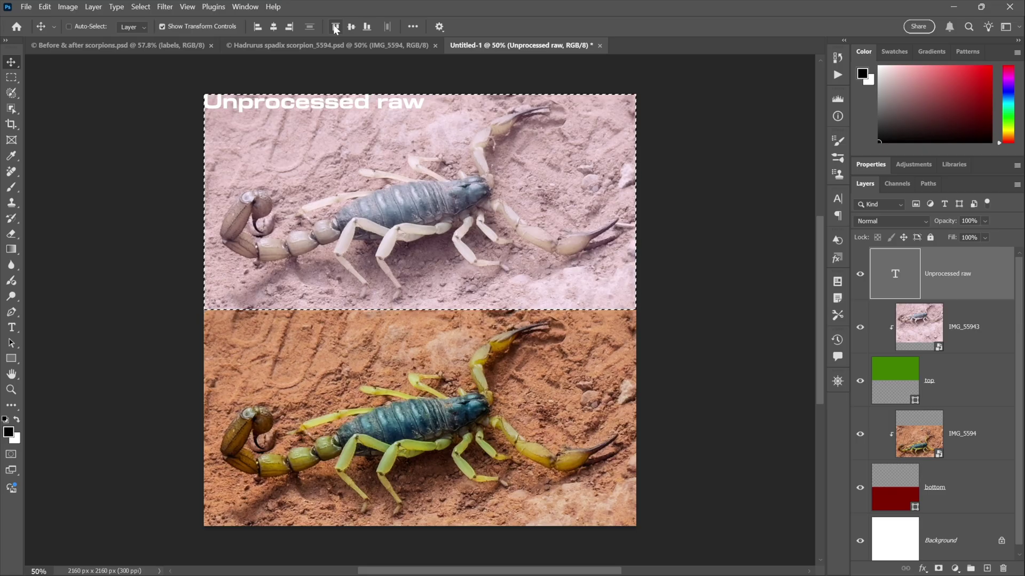
key("ctrl+d")
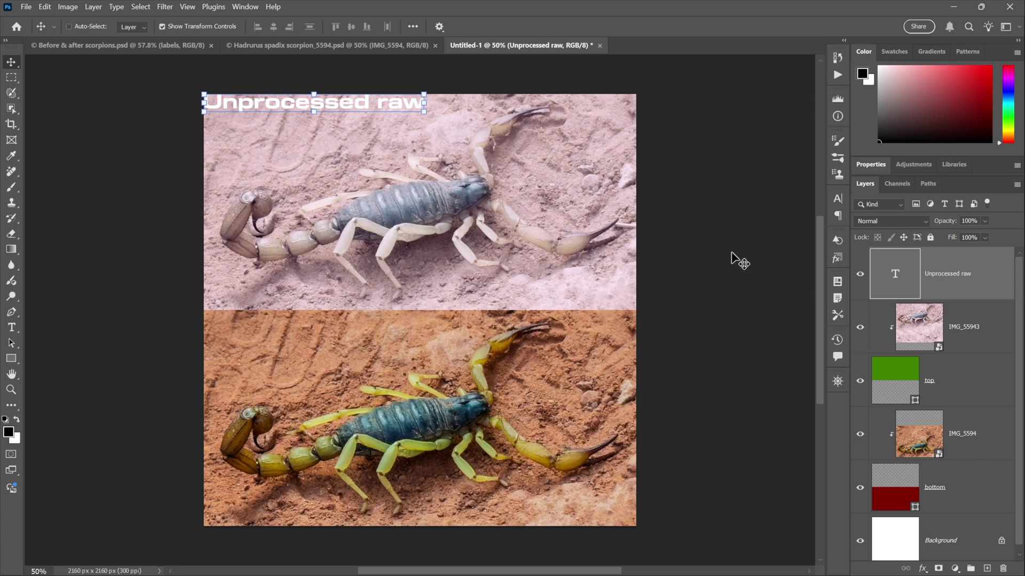
Step: Duplicate the 'Unprocessed raw' label and align the copy to the lower half's top edge
key("ctrl+j")
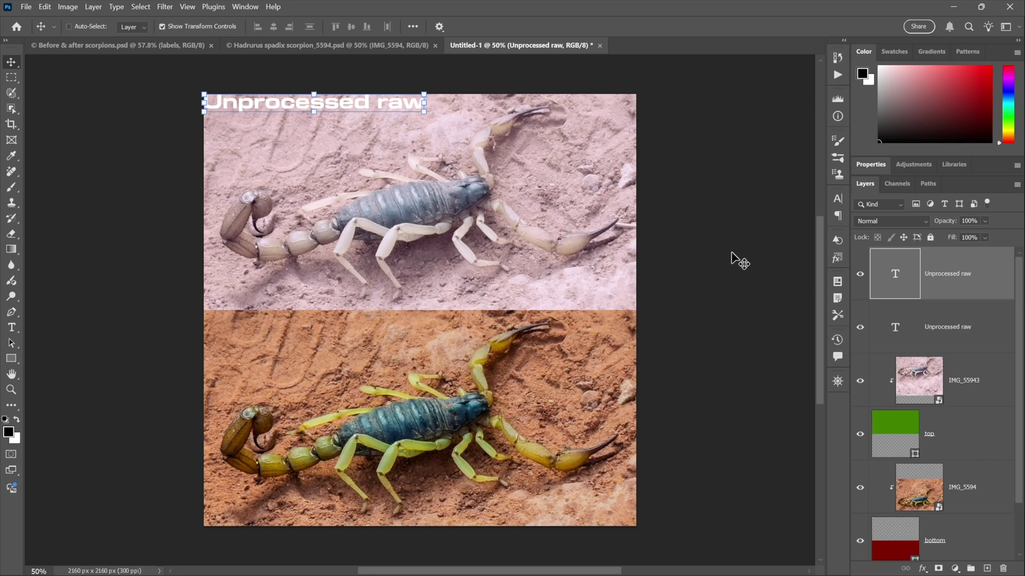
left_click(907, 335)
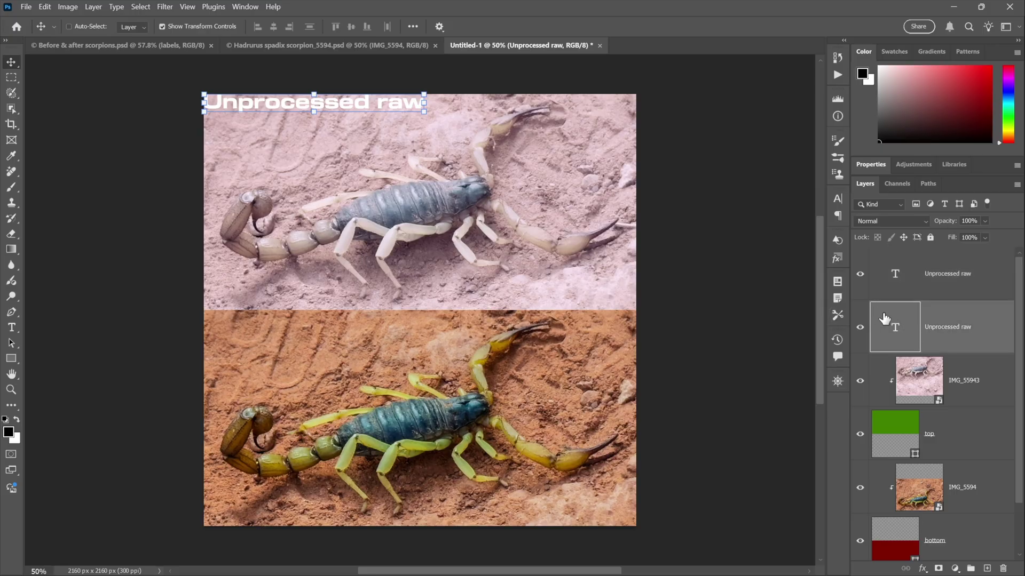
left_click_drag(928, 334, 899, 552)
left_click(899, 552, "ctrl")
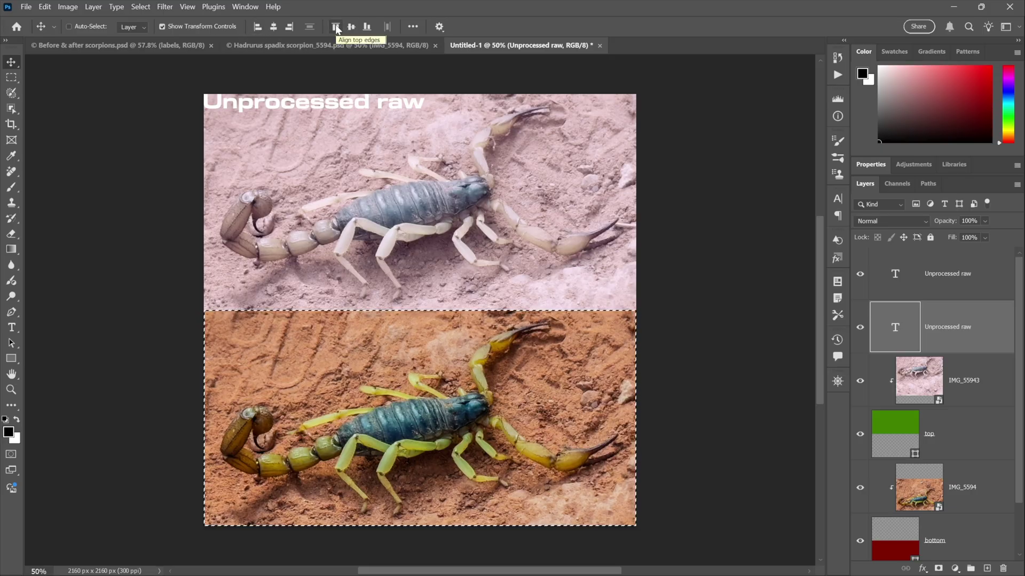
left_click(336, 28)
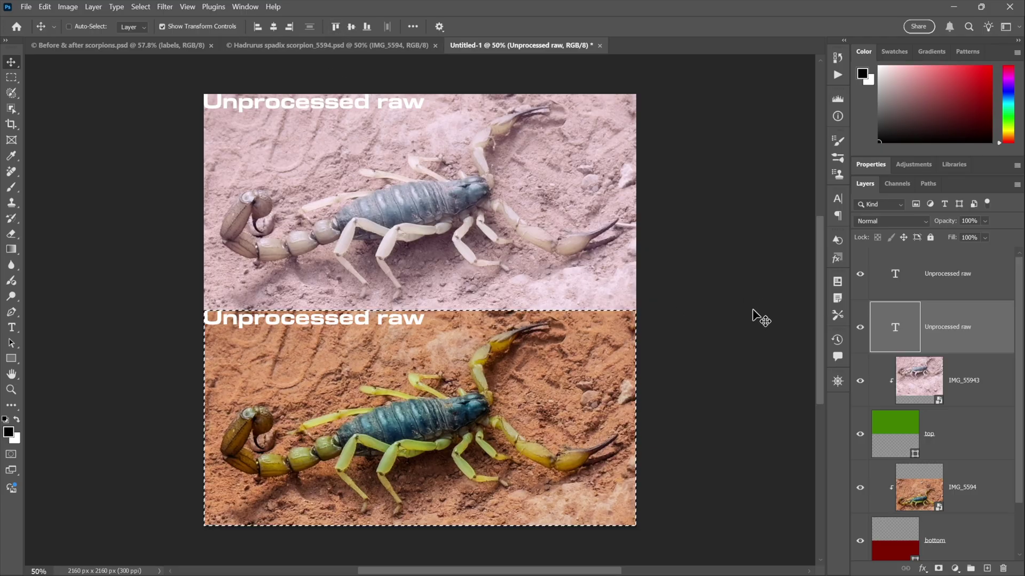
key("ctrl")
key("ctrl+d")
Step: Retype the copied label as 'Developed' and commit it
key("t")
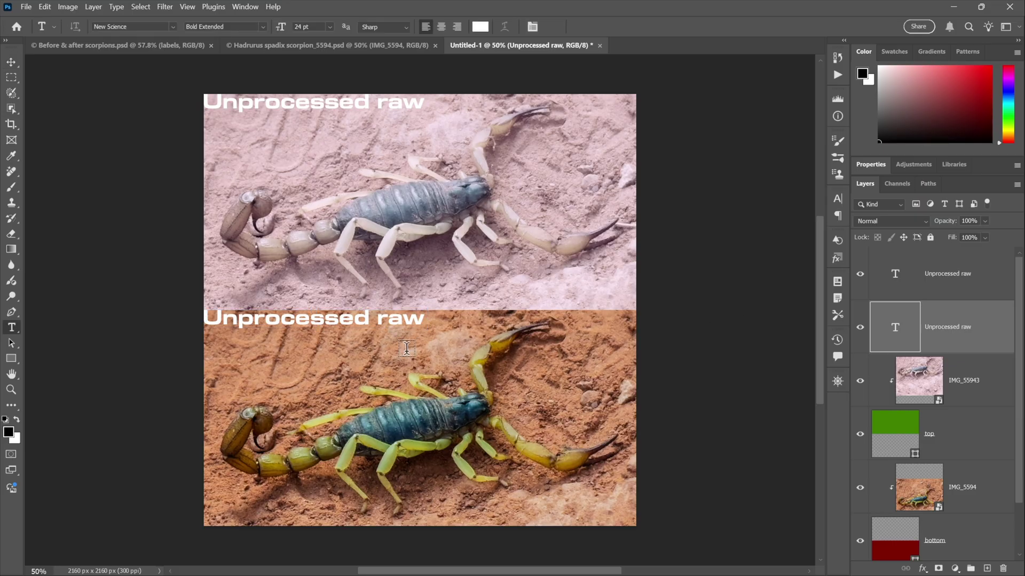
double_click(304, 320)
left_click(427, 320, "shift")
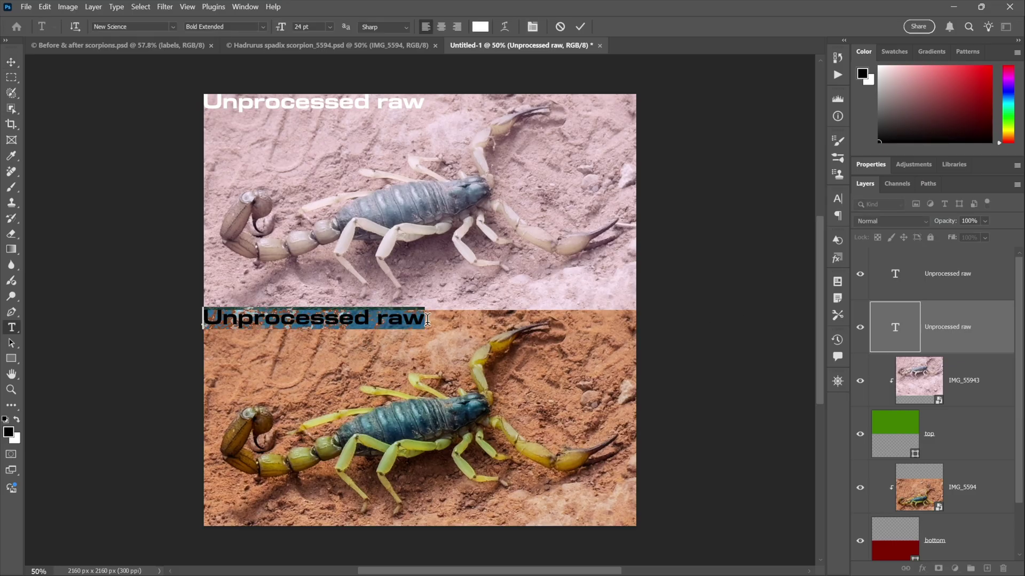
left_click(428, 319)
key("ctrl+a")
type("Developed")
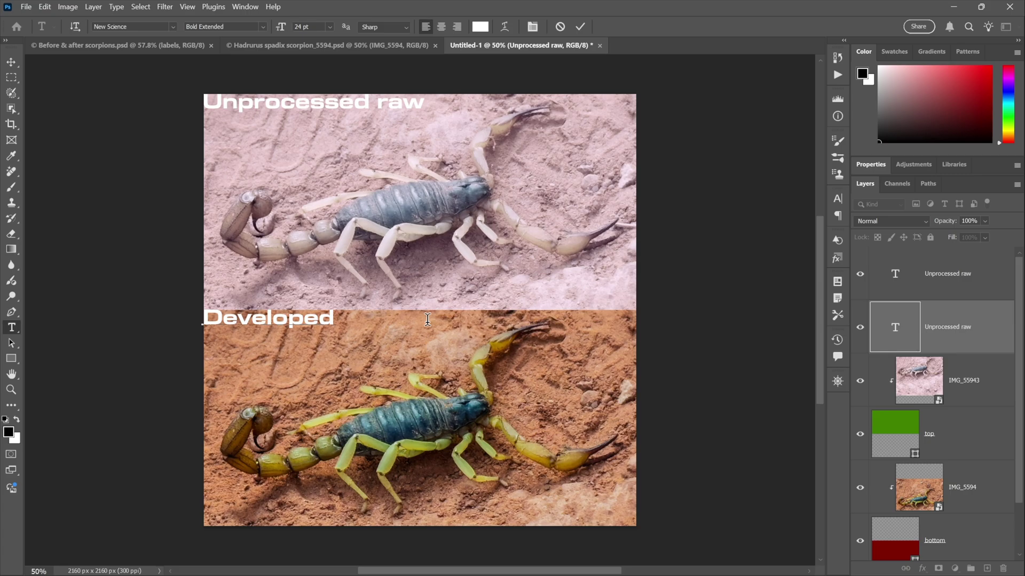
key("ctrl+Return")
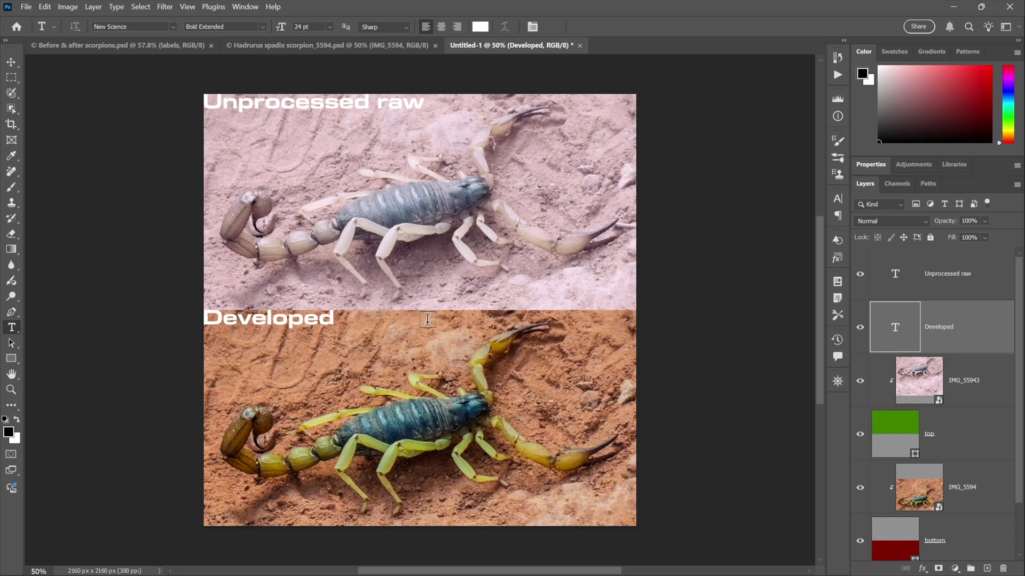
Step: Put both text layers into a new layer group named 'labels'
left_click(933, 289, "shift")
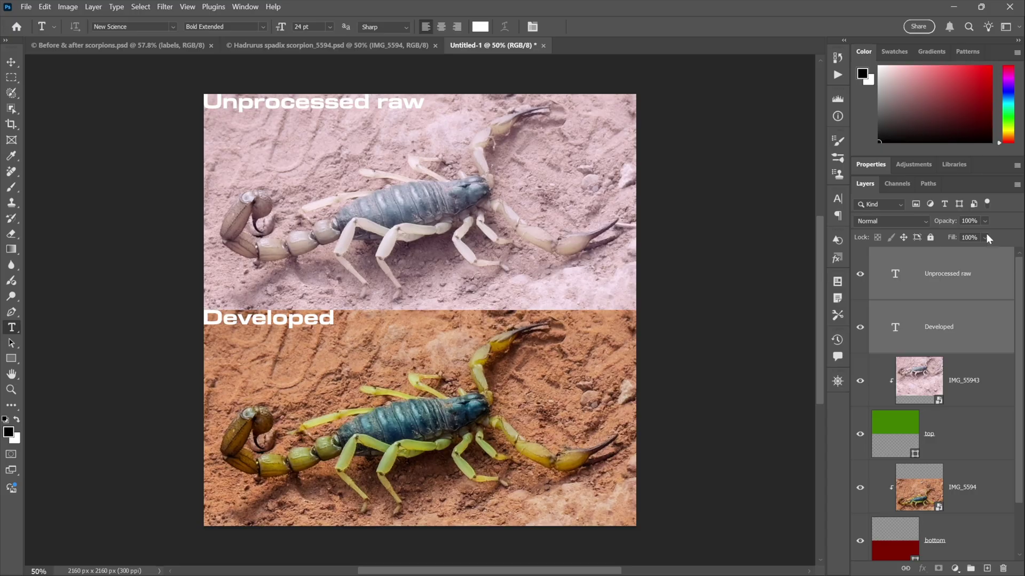
left_click(1016, 185)
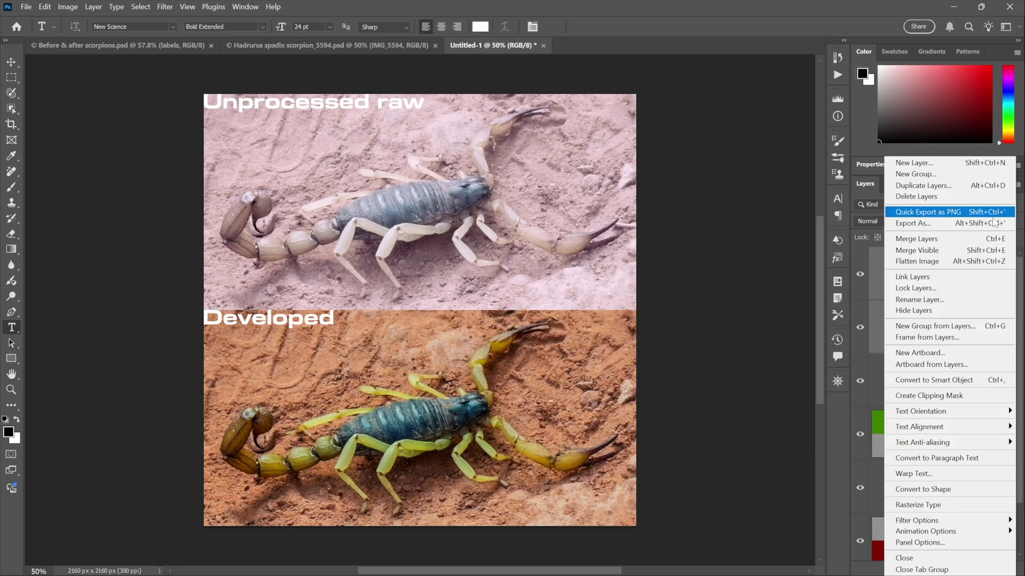
left_click(980, 330)
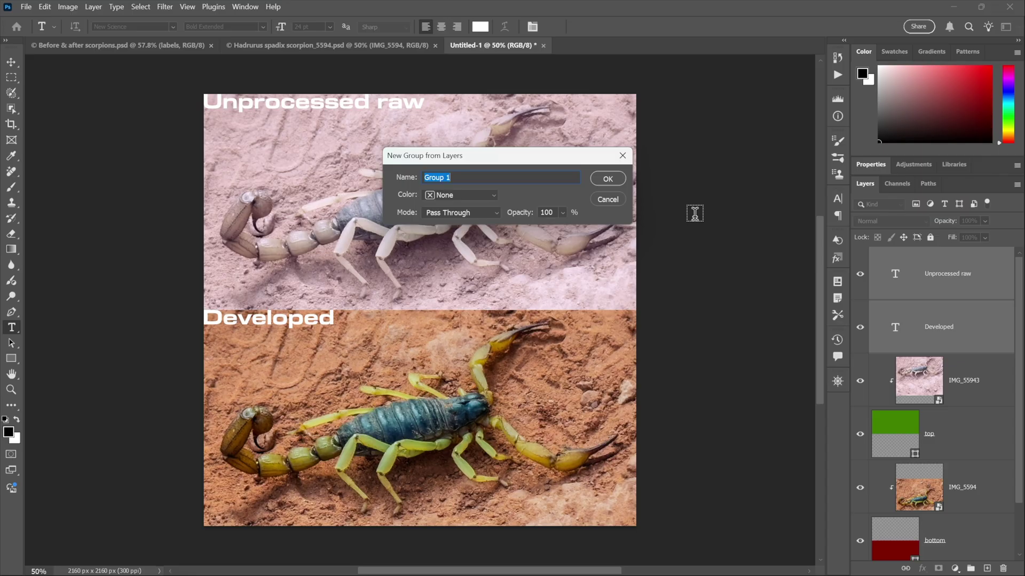
type("labels")
key("Return")
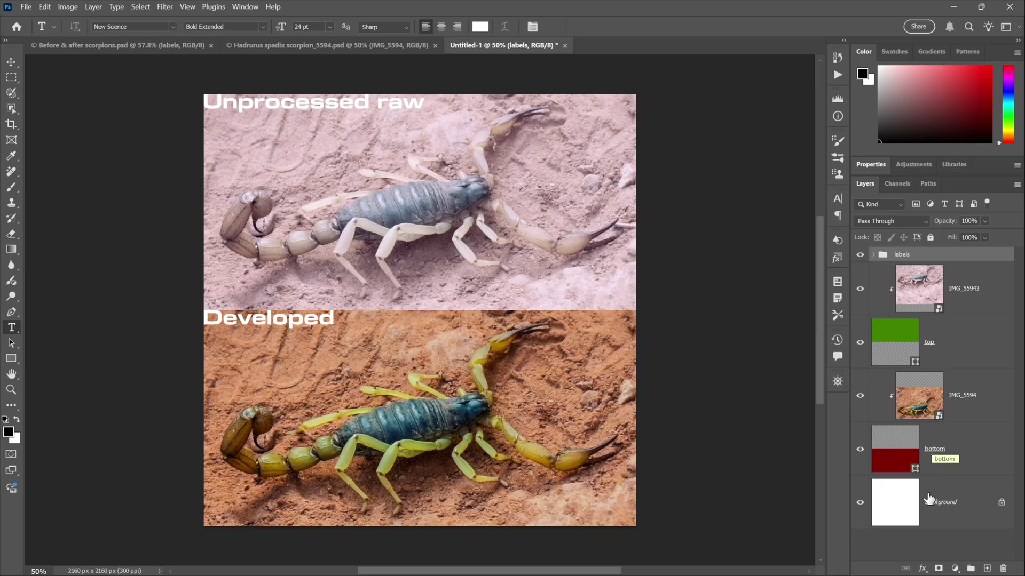
Step: Add a Drop Shadow effect with a 120° angle to the 'labels' group
left_click(922, 569)
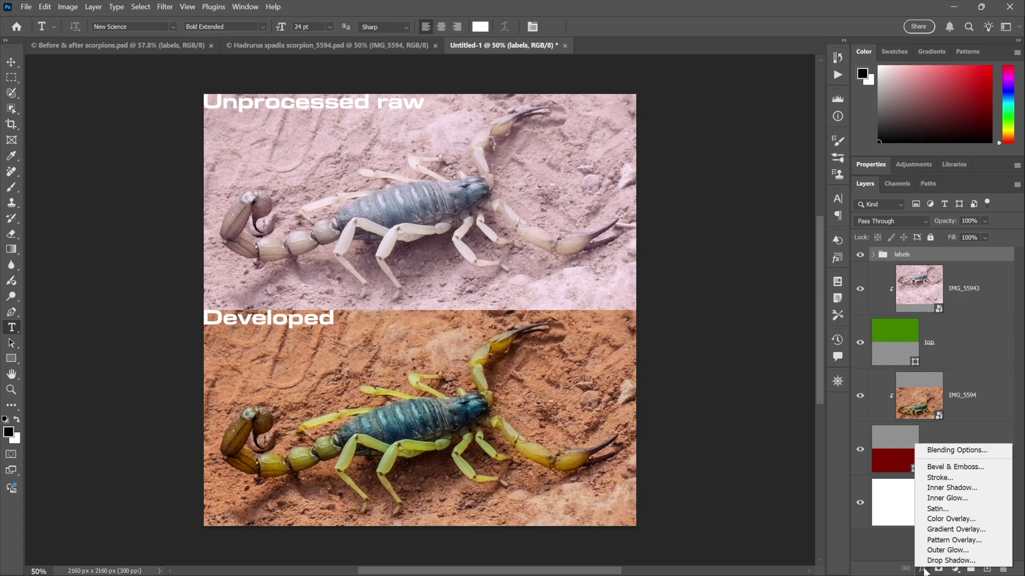
left_click(950, 561)
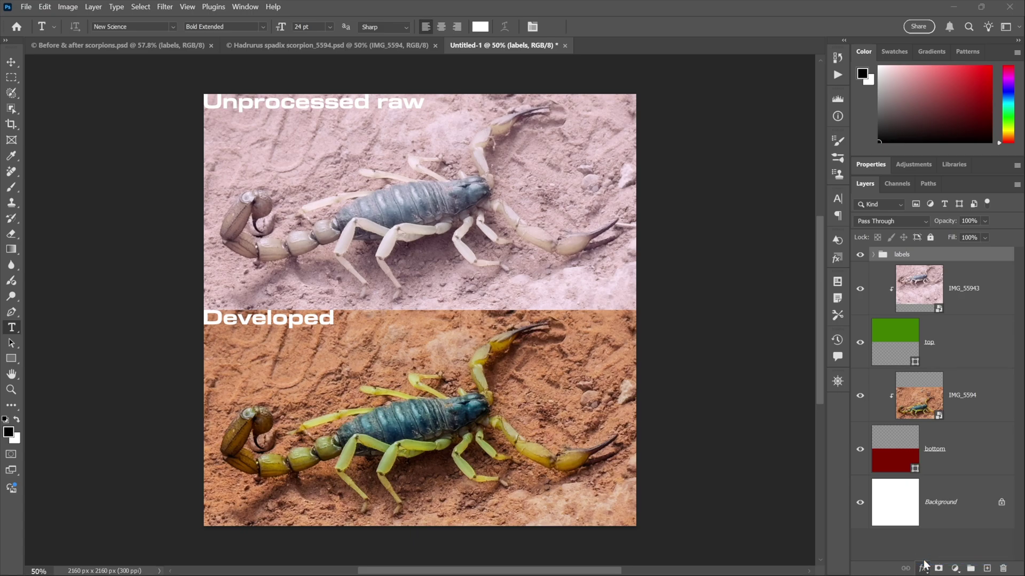
double_click(785, 143)
type("120")
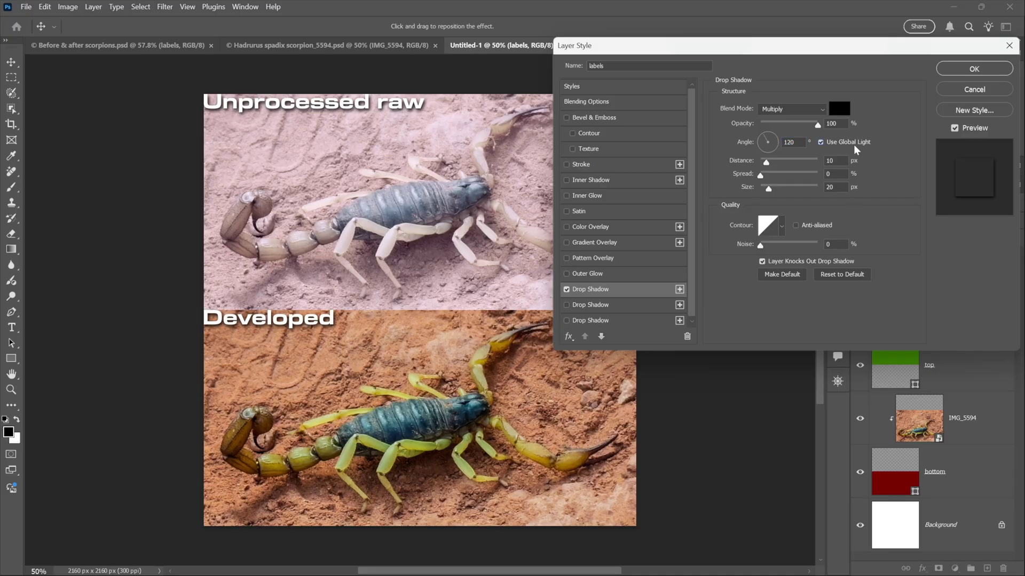
left_click(963, 70)
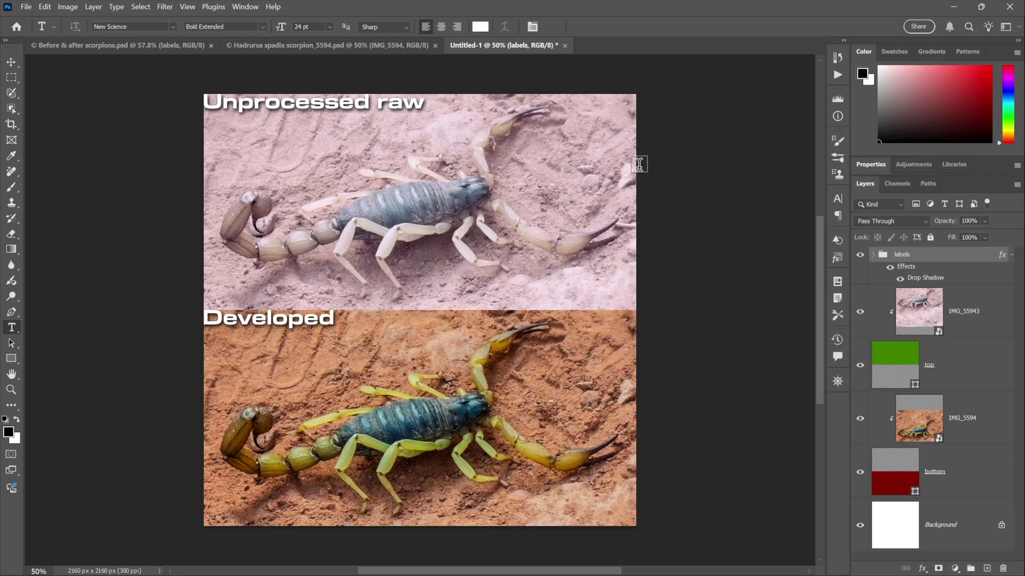
Step: Nudge the 'labels' group two Shift-steps down and two Shift-steps right
left_click(11, 63)
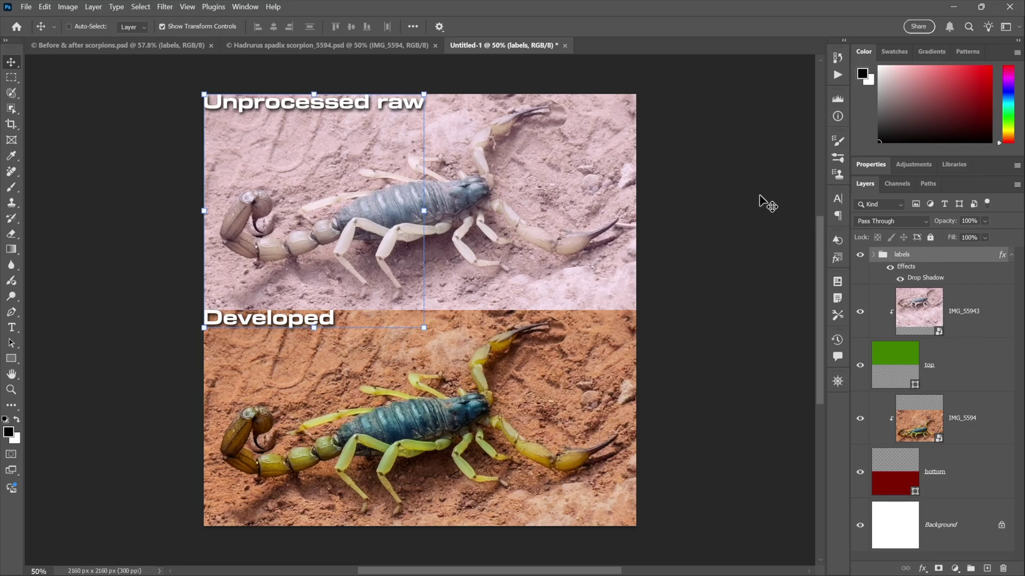
key("shift+Down")
key("shift+Down")
key("shift+Down")
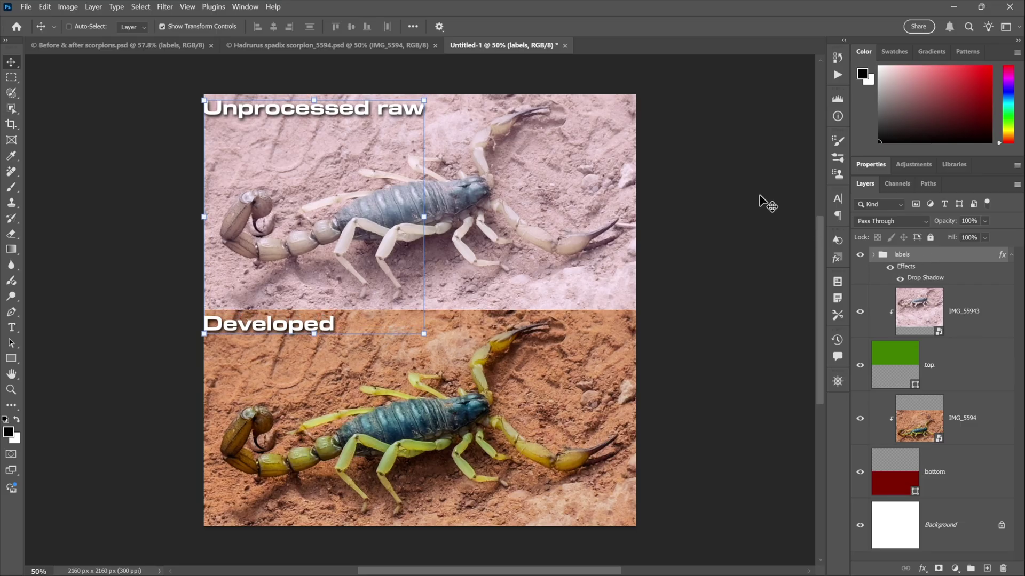
key("shift+Down")
key("shift+Right")
key("shift+Right")
key("shift+Right")
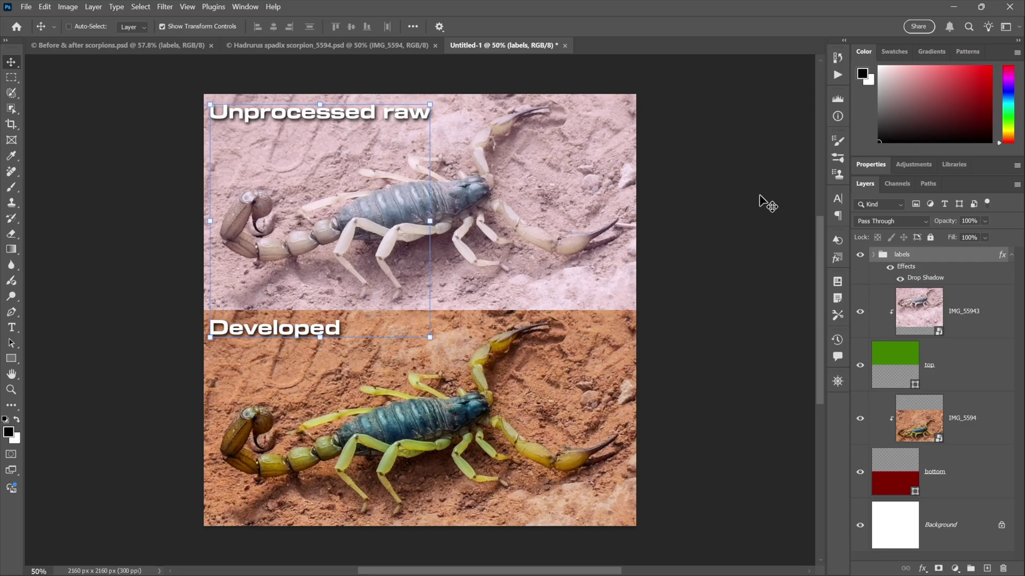
key("shift+Right")
key("shift+Right")
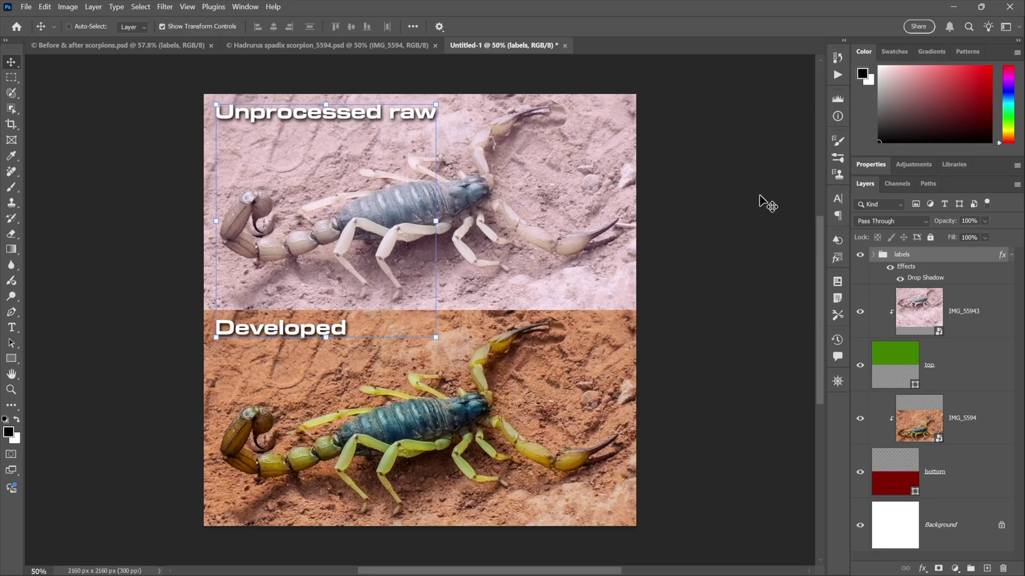
left_click(956, 520)
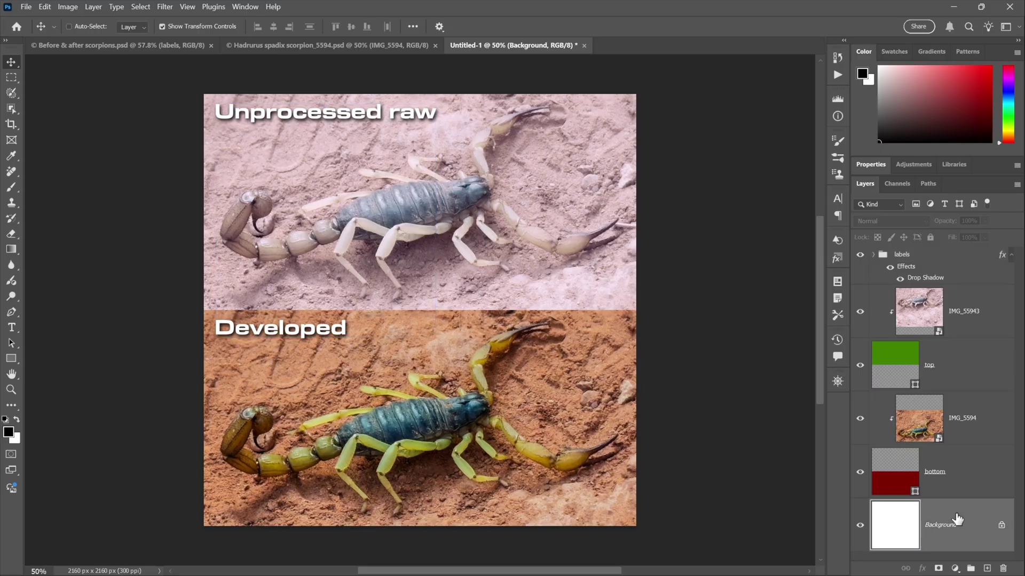